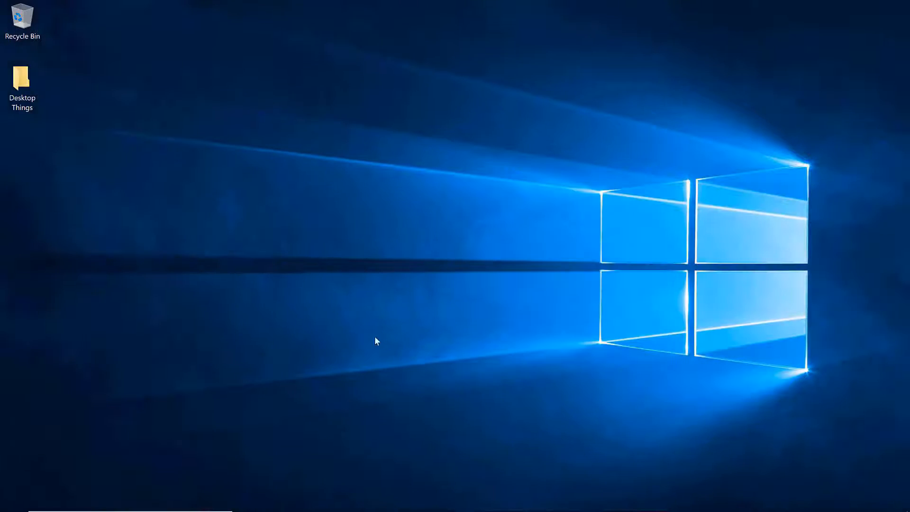
- Open File Explorer's dsa overlays folder and preview the LSC-MAIN overlay video in an enlarged player, seeking ahead before closing it
mouse_move(387, 511)
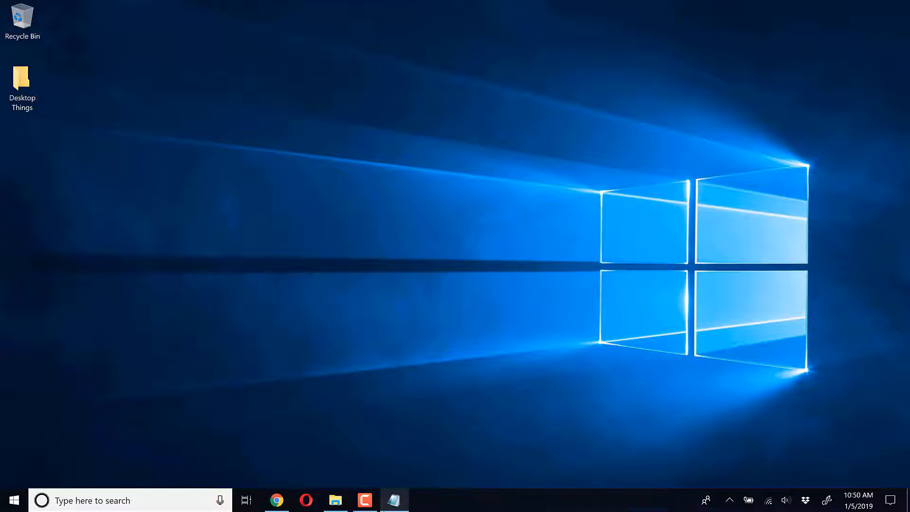
click(335, 499)
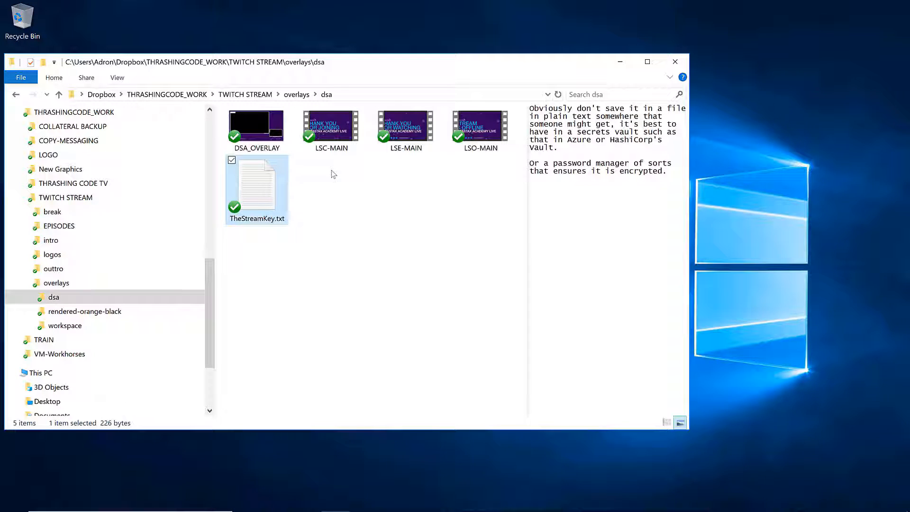
double_click(342, 134)
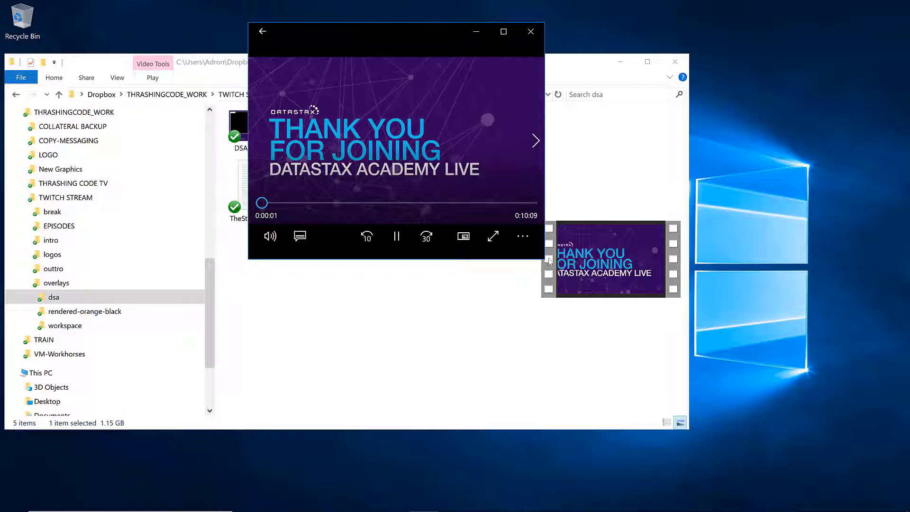
drag(544, 260, 748, 358)
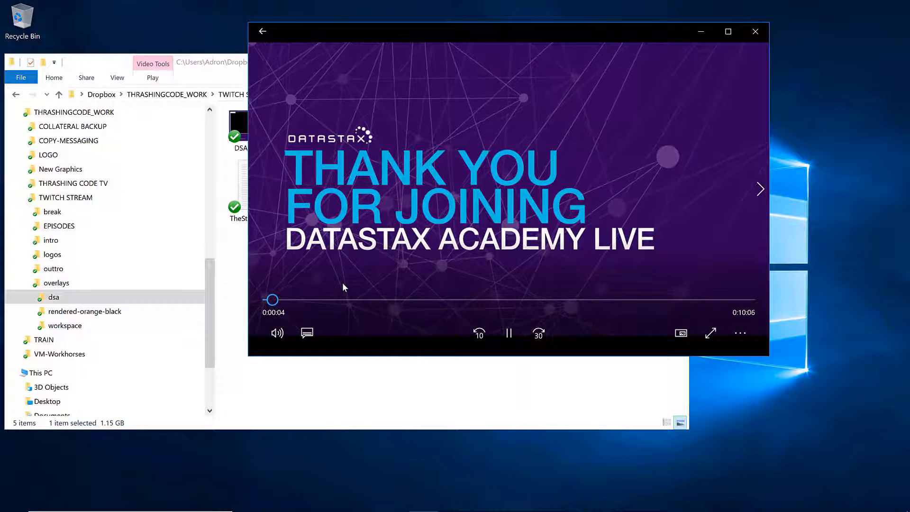
click(304, 299)
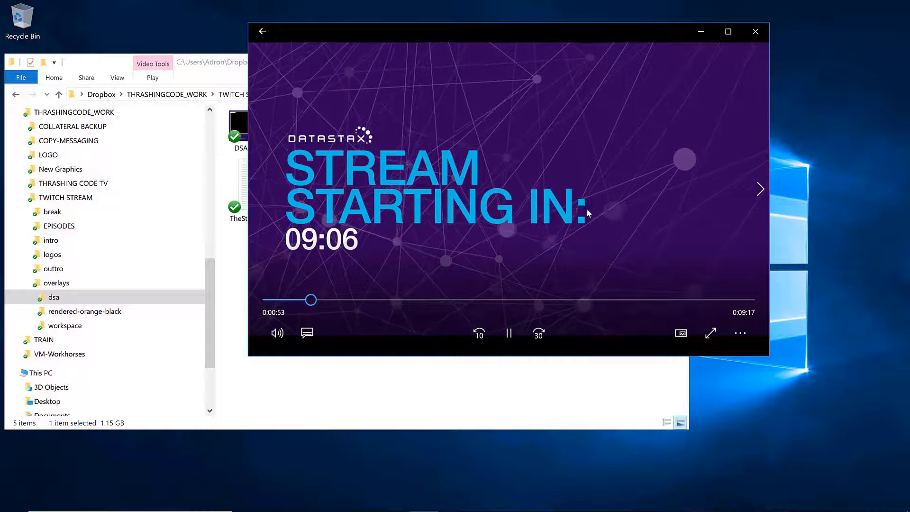
click(756, 32)
- Preview the LSE-MAIN overlay video, seeking through it before closing the player
click(401, 136)
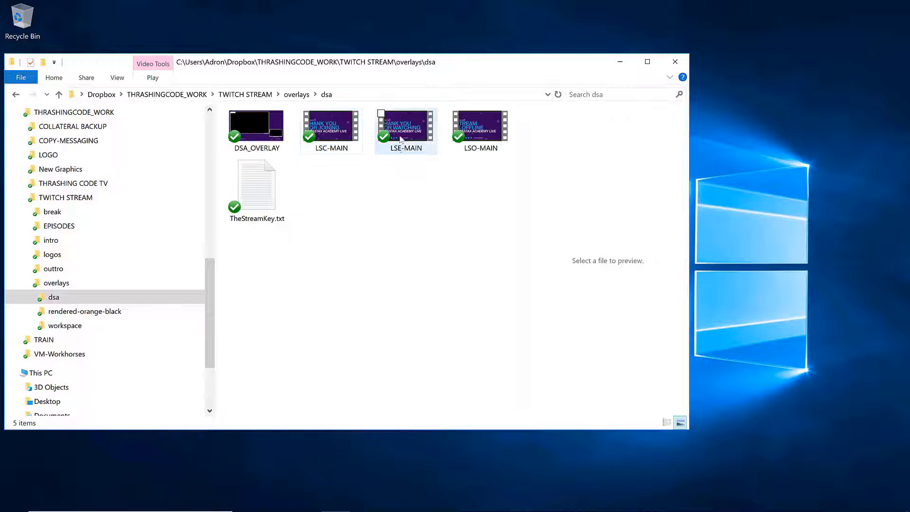
double_click(400, 136)
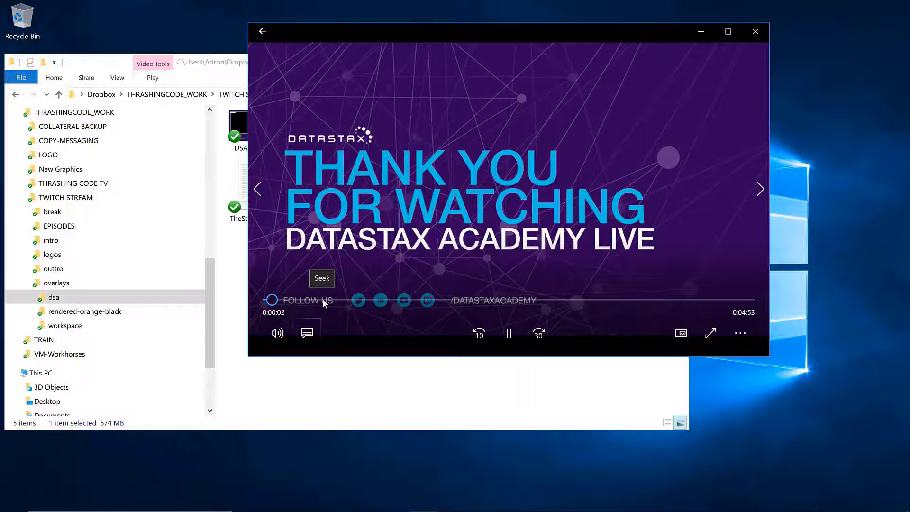
click(323, 300)
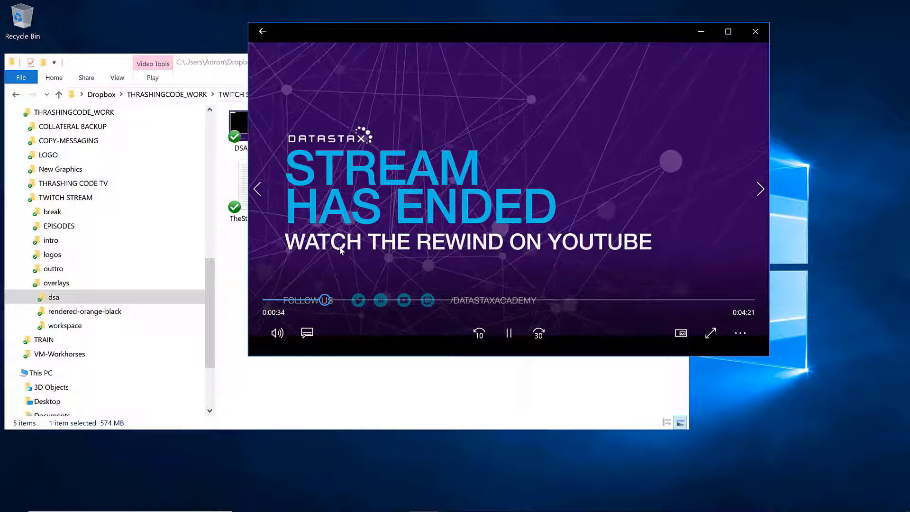
click(754, 31)
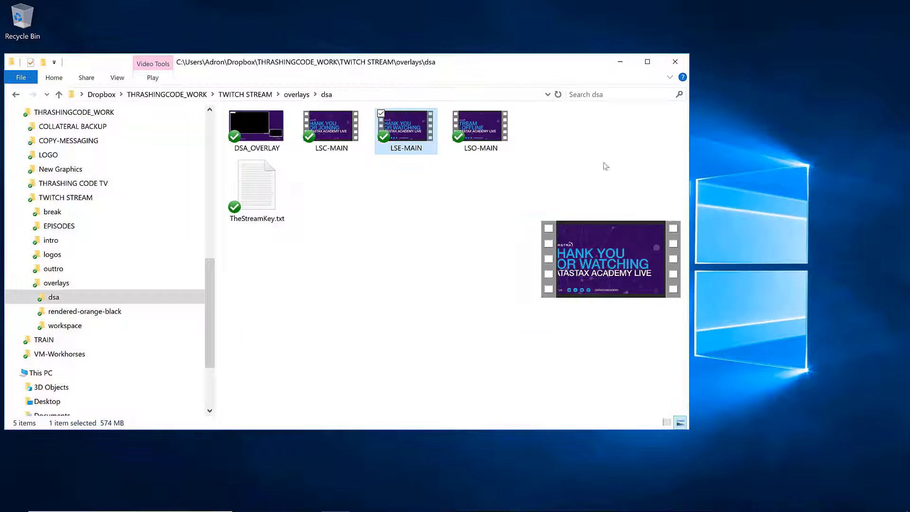
- Preview the LSO-MAIN overlay video, scrubbing along its timeline
double_click(488, 133)
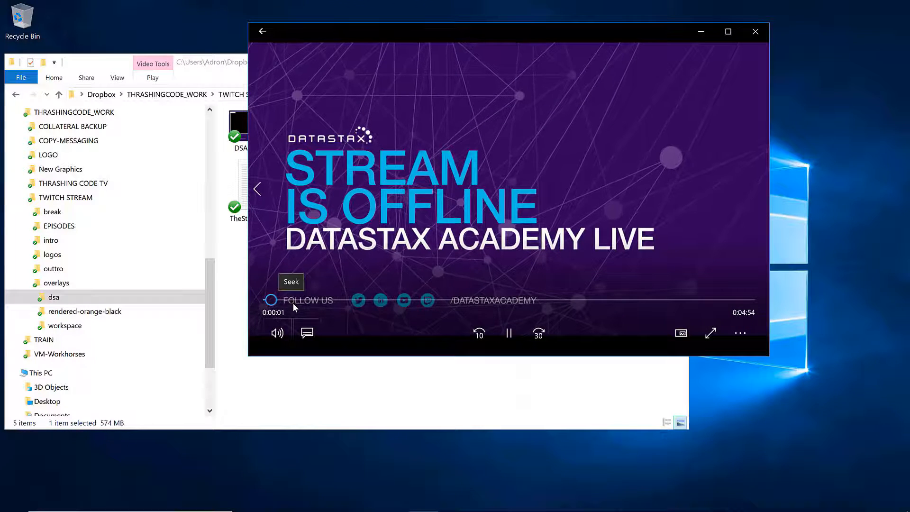
click(293, 300)
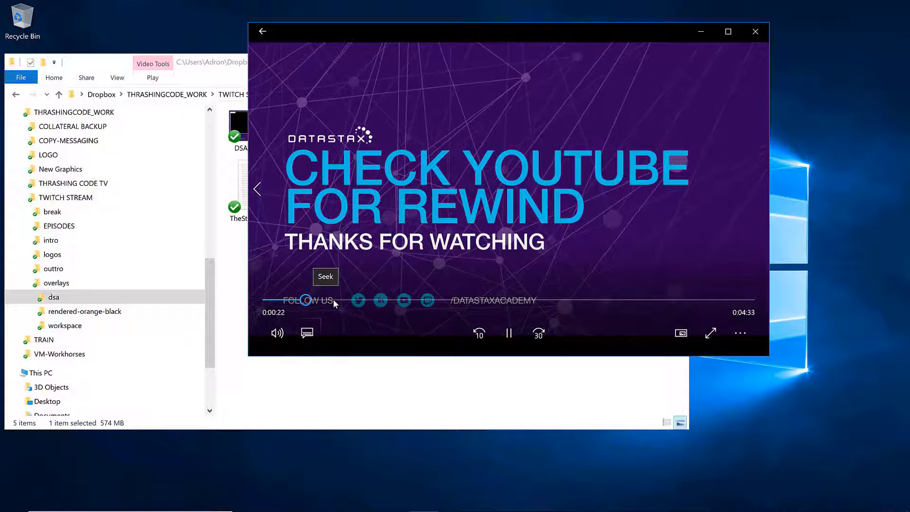
drag(334, 300, 446, 300)
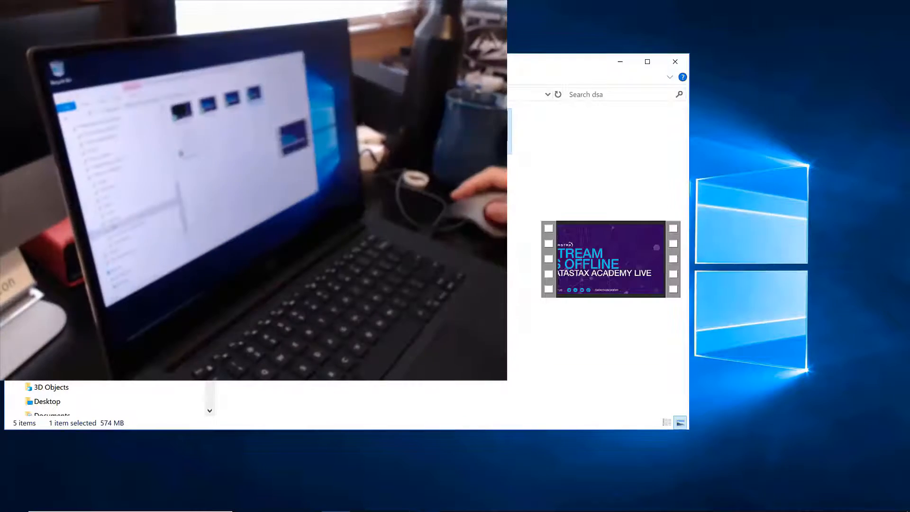
- View the DSA_OVERLAY image and close the viewer
double_click(263, 129)
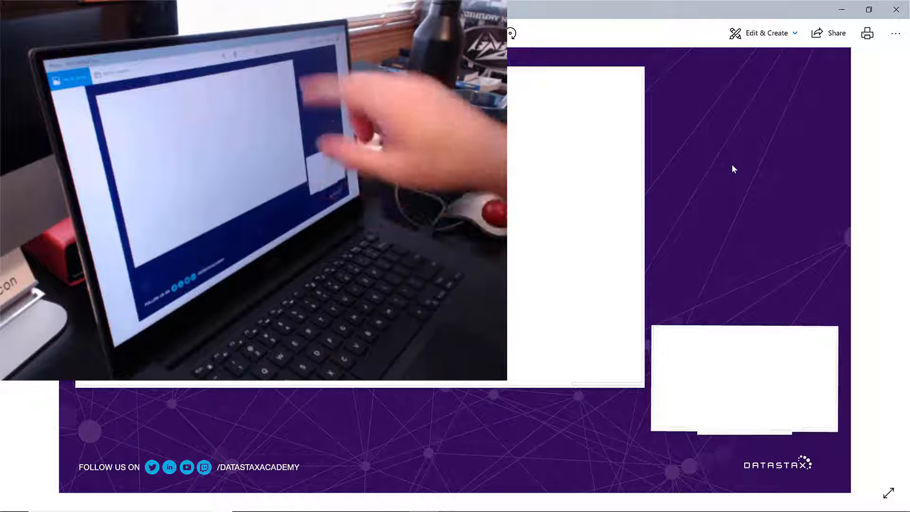
click(896, 9)
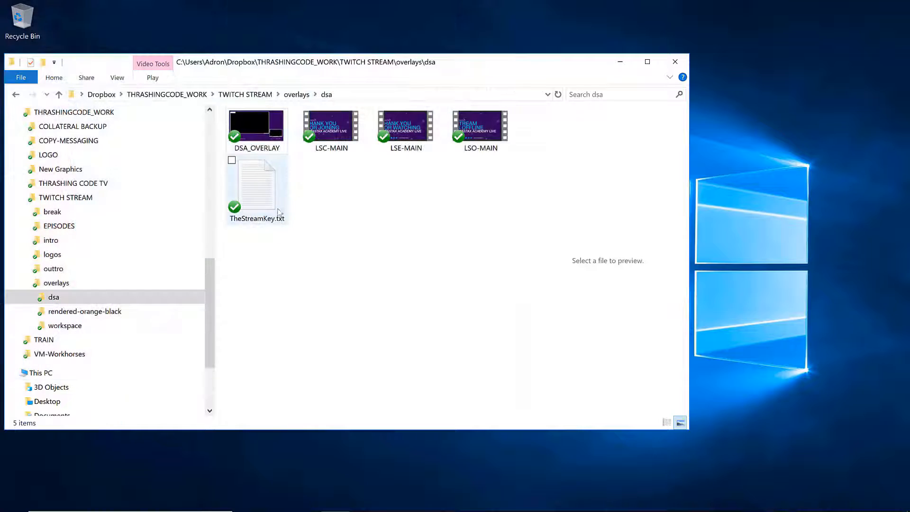
- Preview the TheStreamKey.txt file's contents, then close File Explorer
click(279, 211)
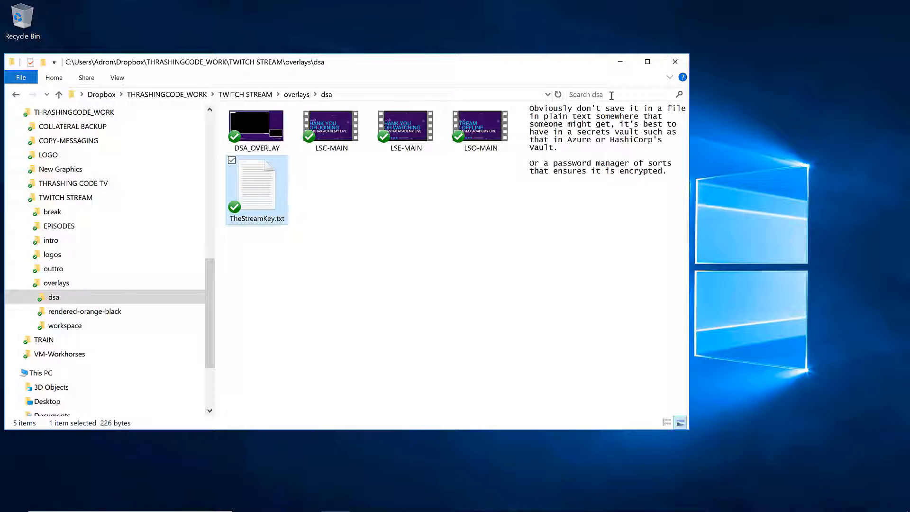
click(675, 64)
- Open the OBS Studio website in Chrome, scroll through its page, and close the browser
mouse_move(317, 510)
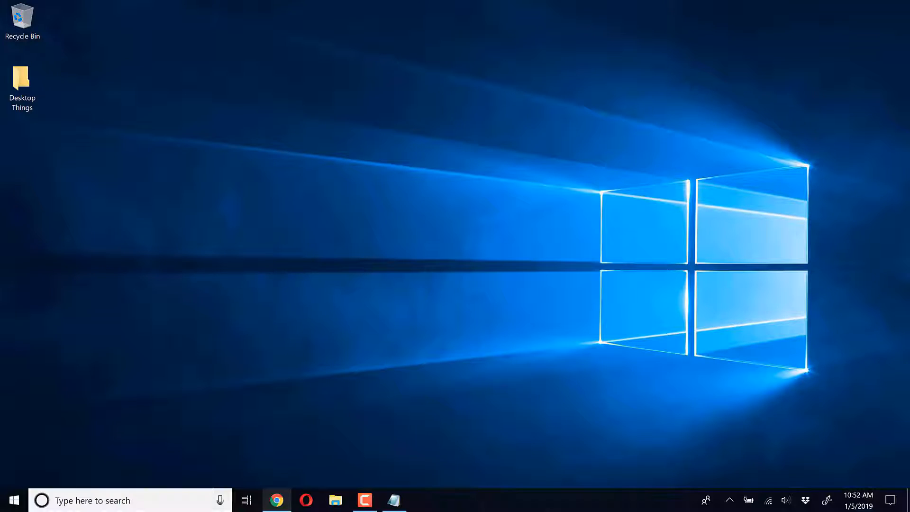
click(277, 500)
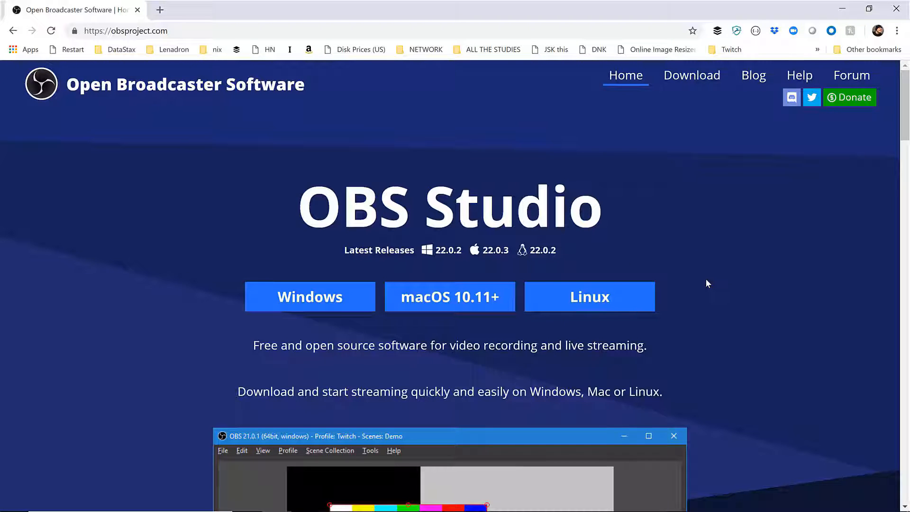
scroll(707, 283, down, 9)
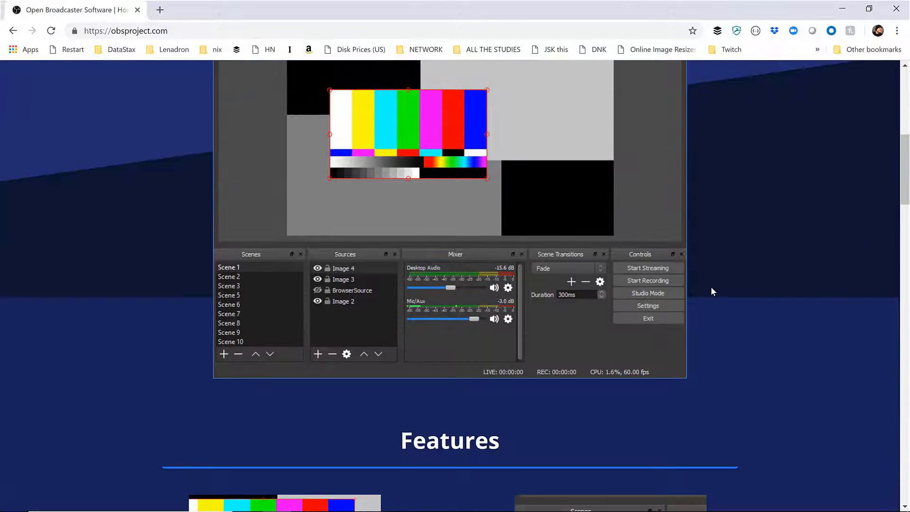
scroll(714, 291, up, 2)
scroll(661, 218, up, 6)
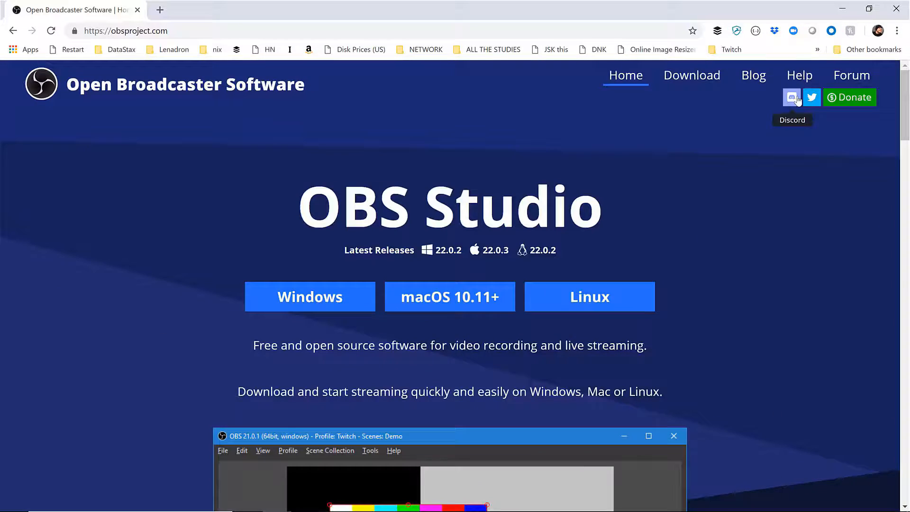
click(896, 8)
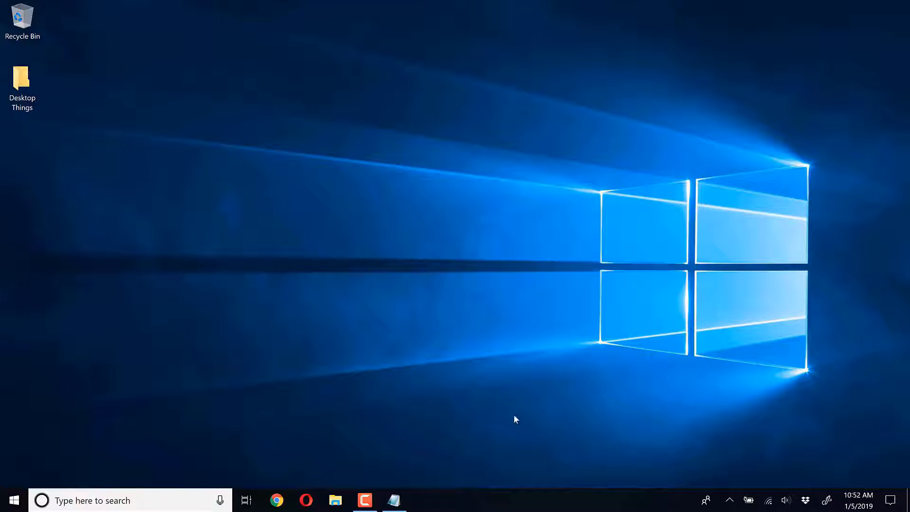
- Launch OBS Studio by searching for obs from the Start menu
click(729, 500)
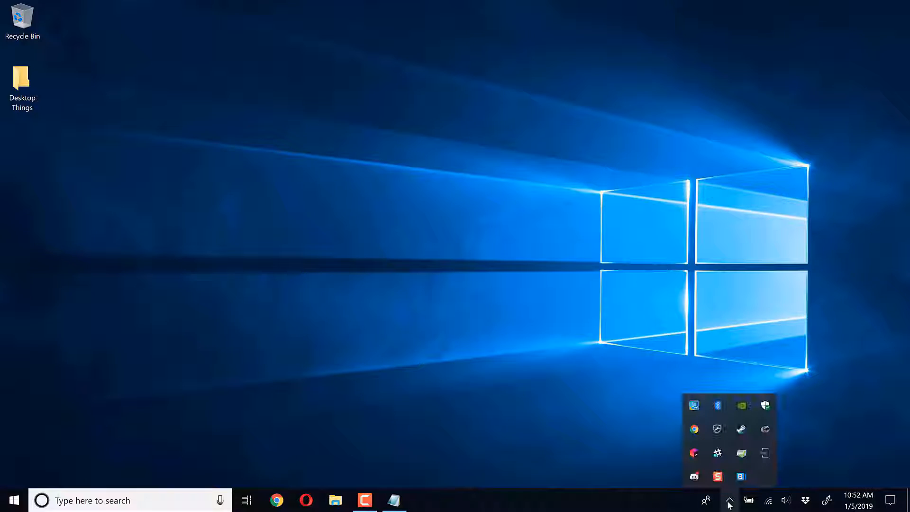
click(513, 324)
key(super)
text(obs)
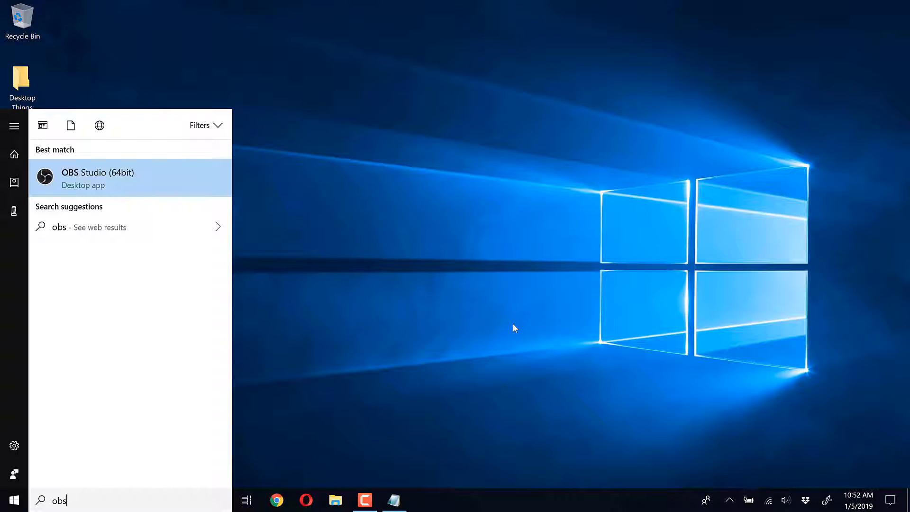
key(Return)
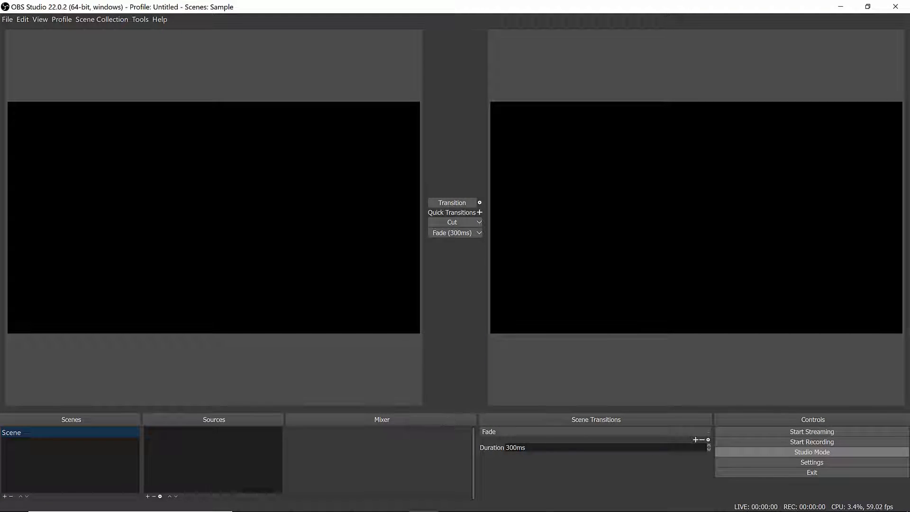
- Open JetBrains Toolbox from the system tray and launch GoLand
mouse_move(672, 511)
click(709, 502)
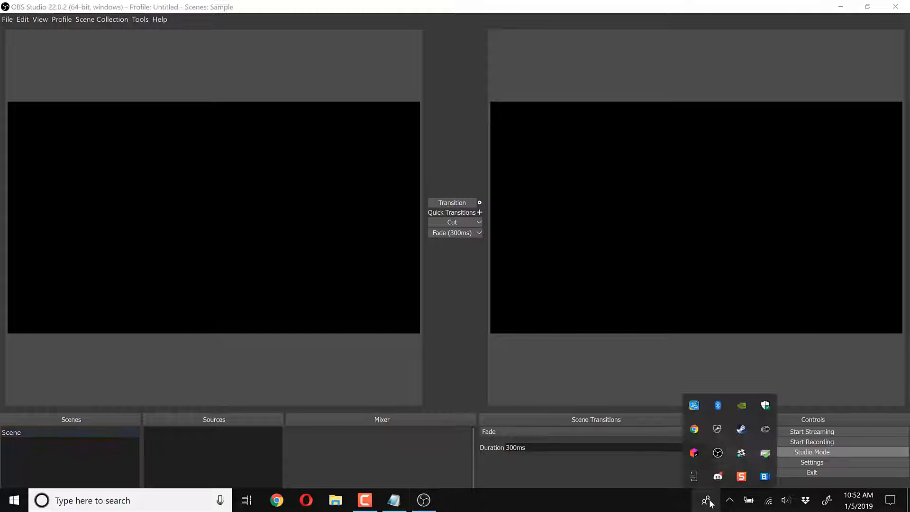
right_click(698, 430)
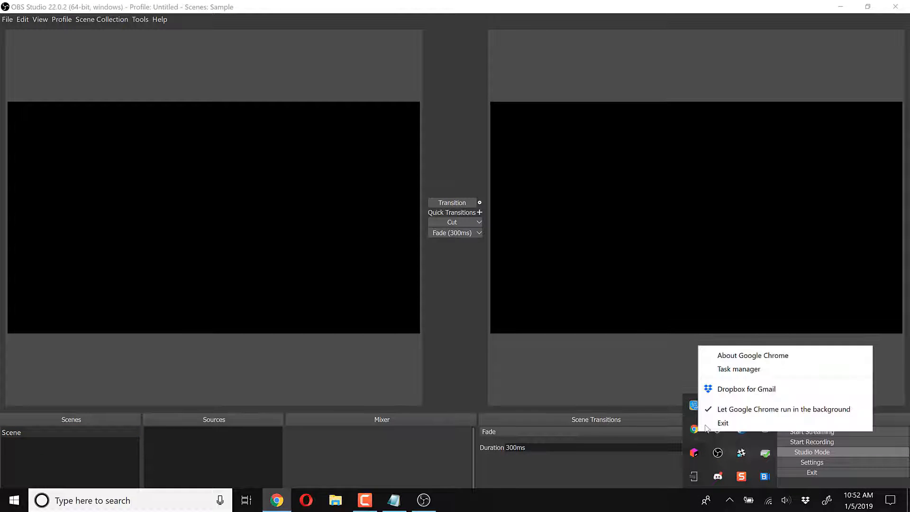
click(687, 457)
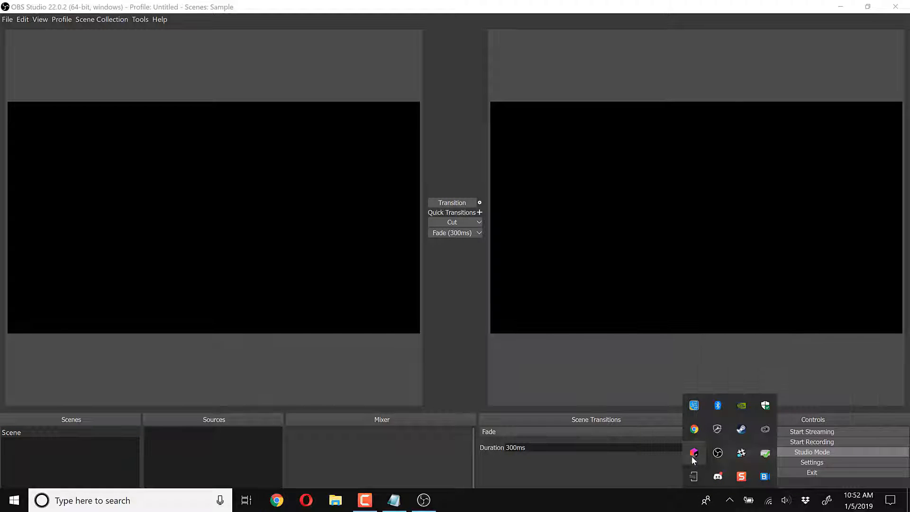
click(693, 454)
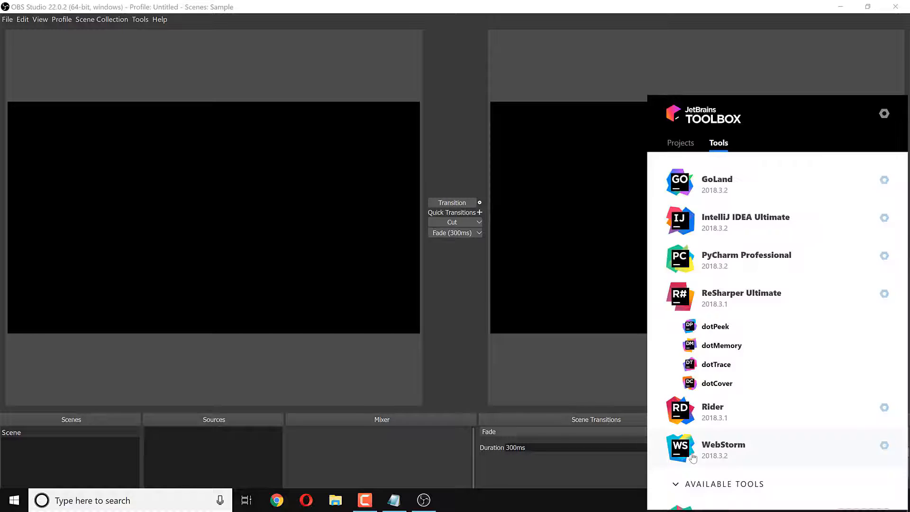
click(777, 181)
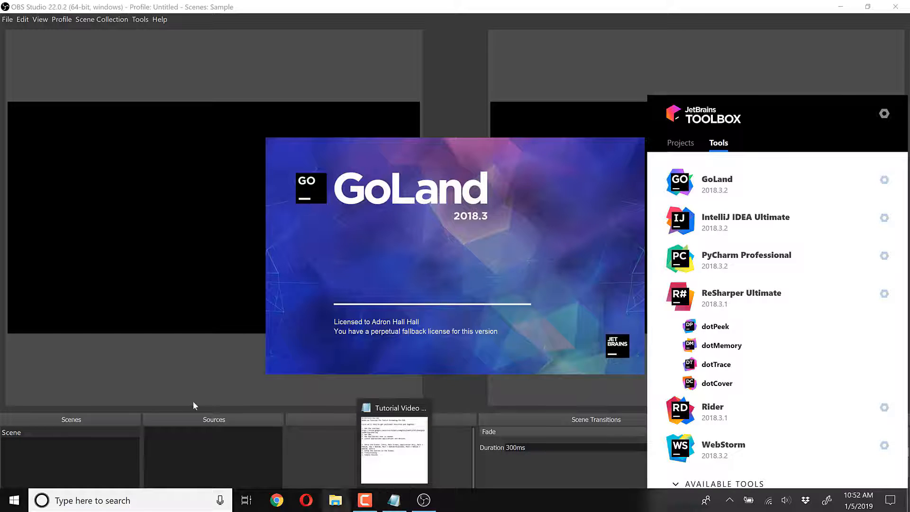
click(184, 377)
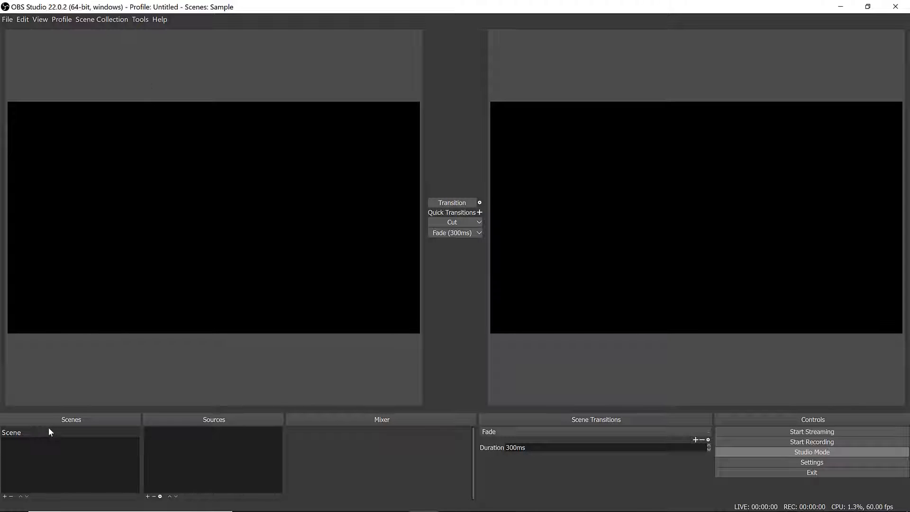
- Add a new scene named Intro
click(4, 497)
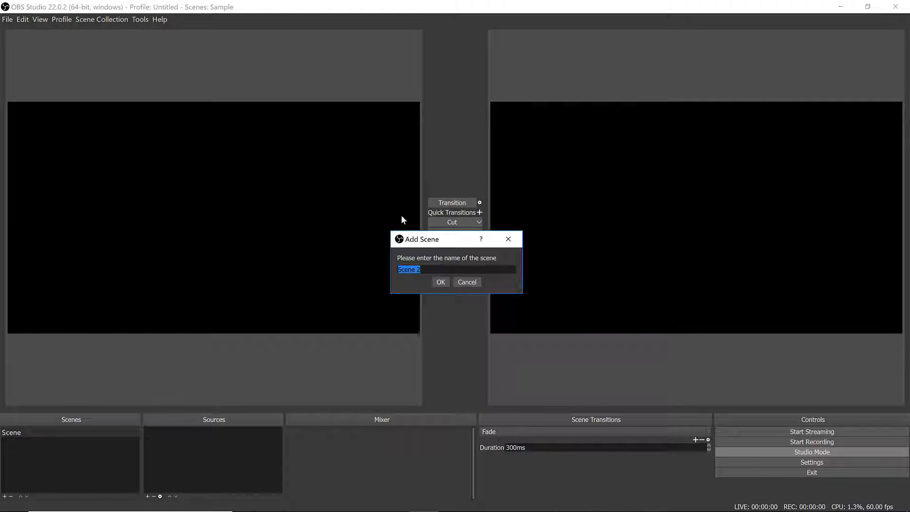
text(Intro)
key(Return)
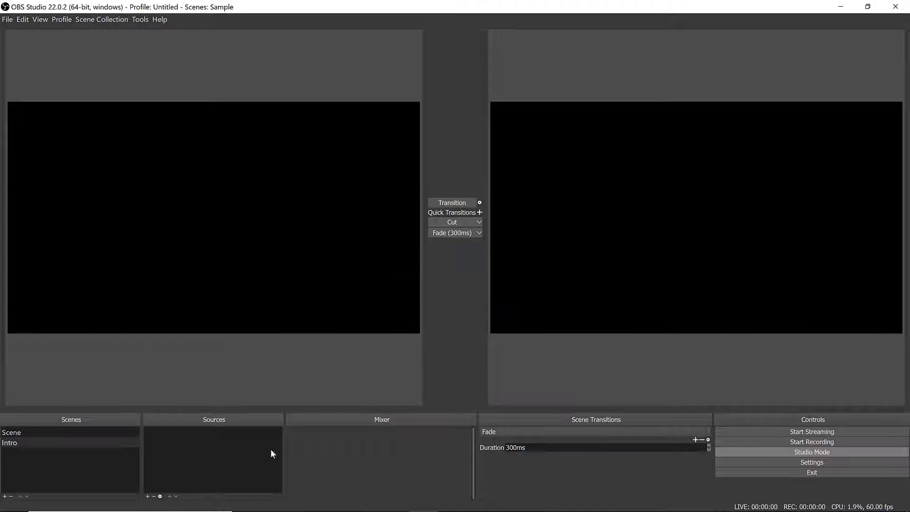
- Add a new scene named Outtro
click(4, 496)
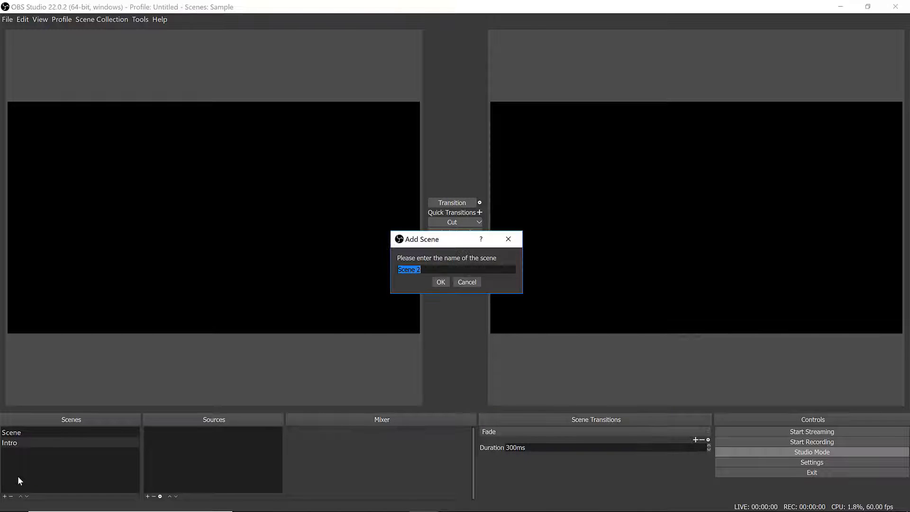
text(Outtro)
key(Return)
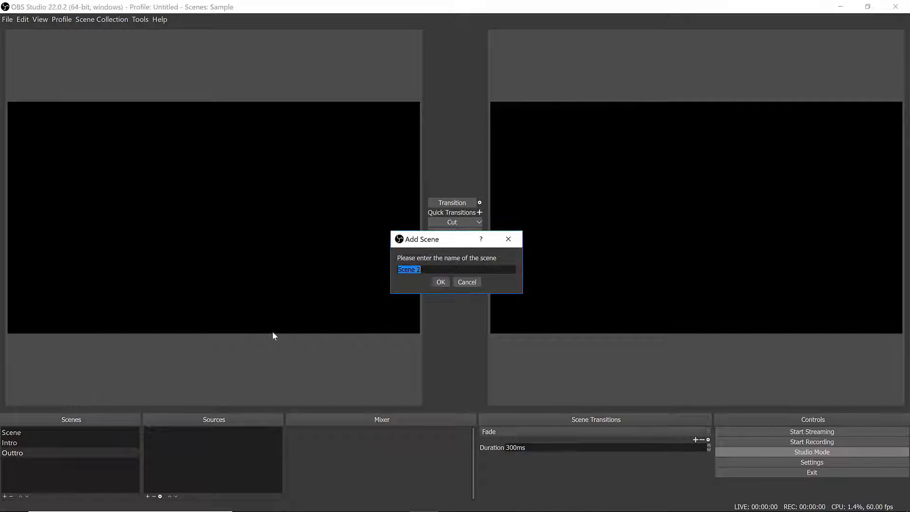
- Add a new scene named Main Screen
text(Main Screen)
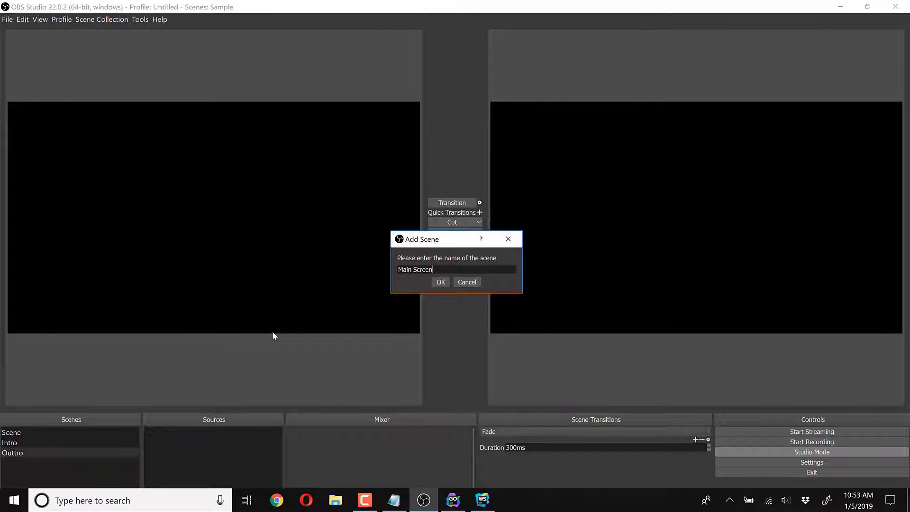
key(Return)
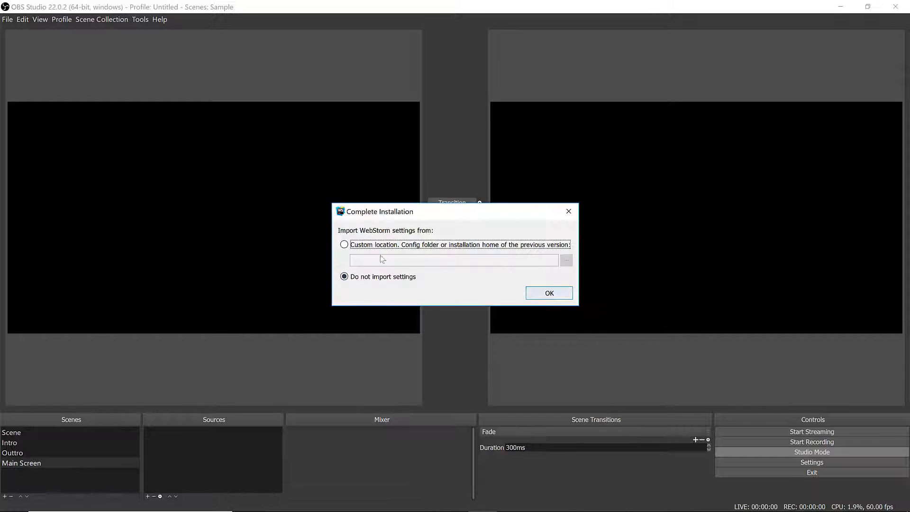
- Finish the WebStorm installation prompt without importing settings
click(548, 293)
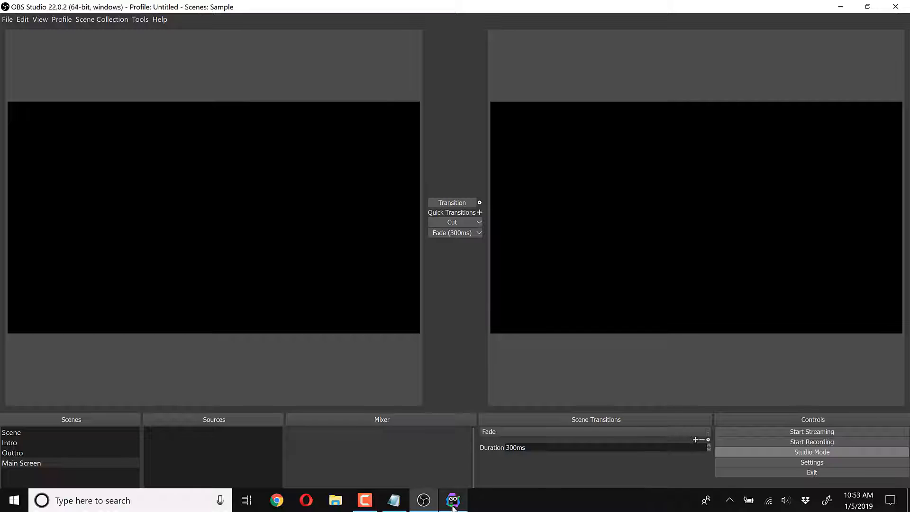
right_click(452, 500)
click(39, 476)
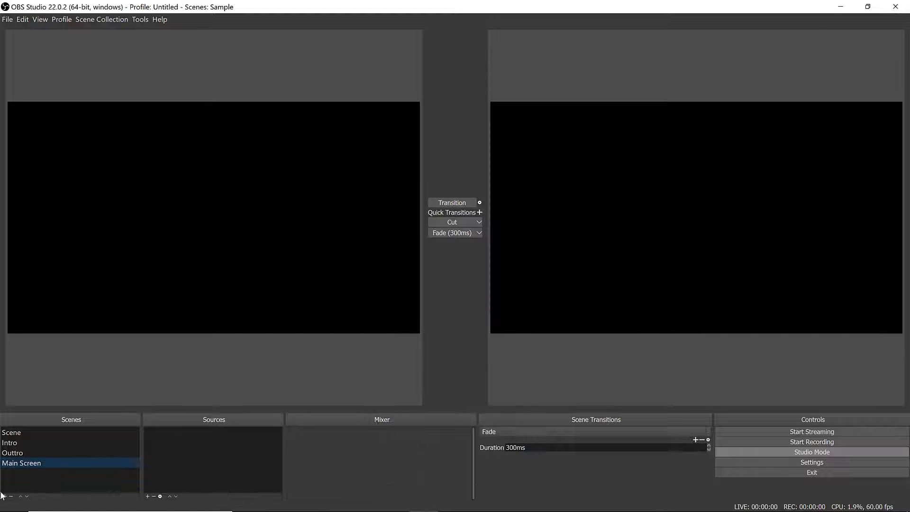
- Add a new scene named Main Screen and Webcam
click(7, 496)
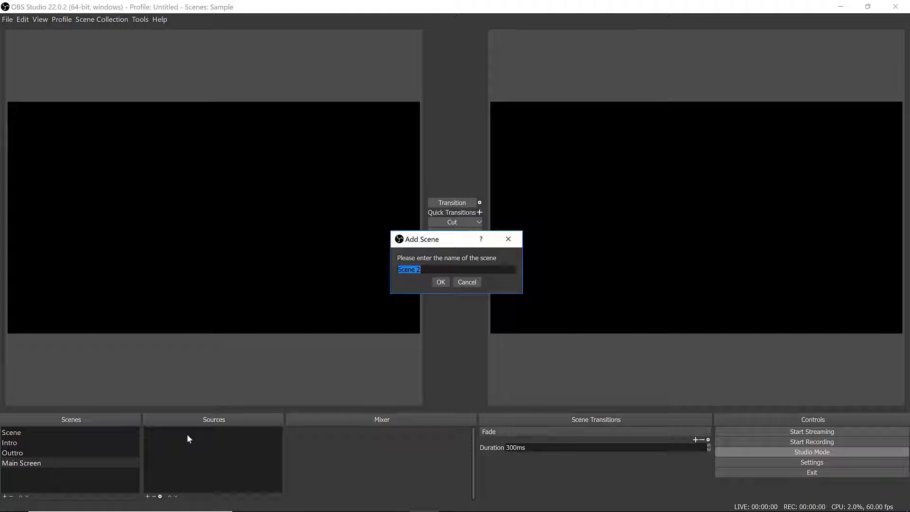
text(Main Screen and Webcam)
key(Return)
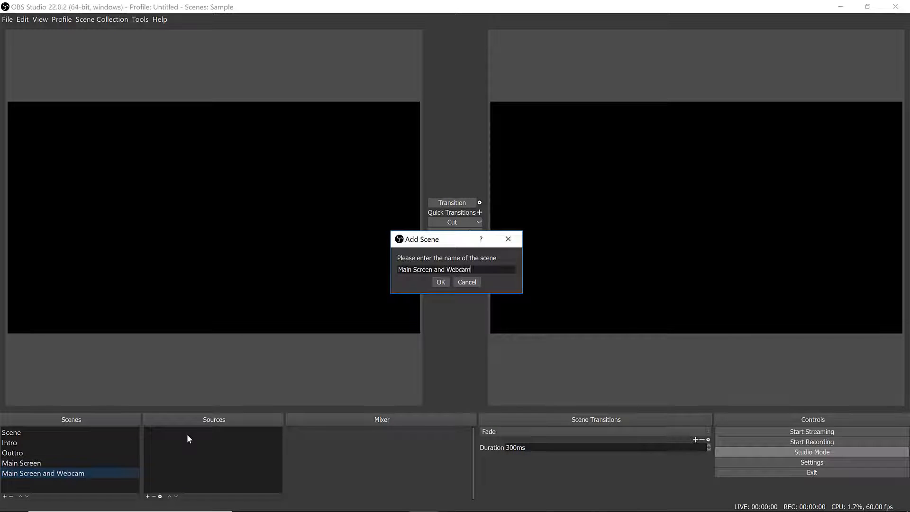
- Add a new scene named Webcam
click(5, 496)
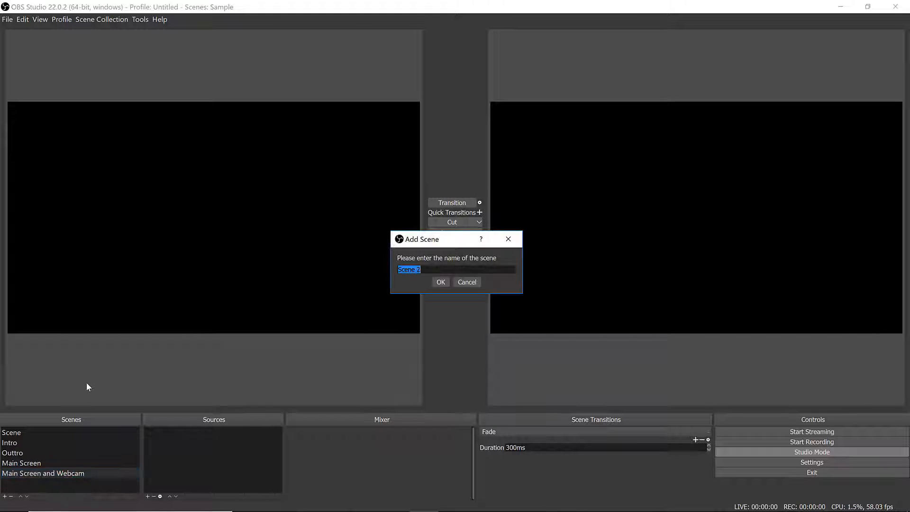
text(Webcam)
key(Return)
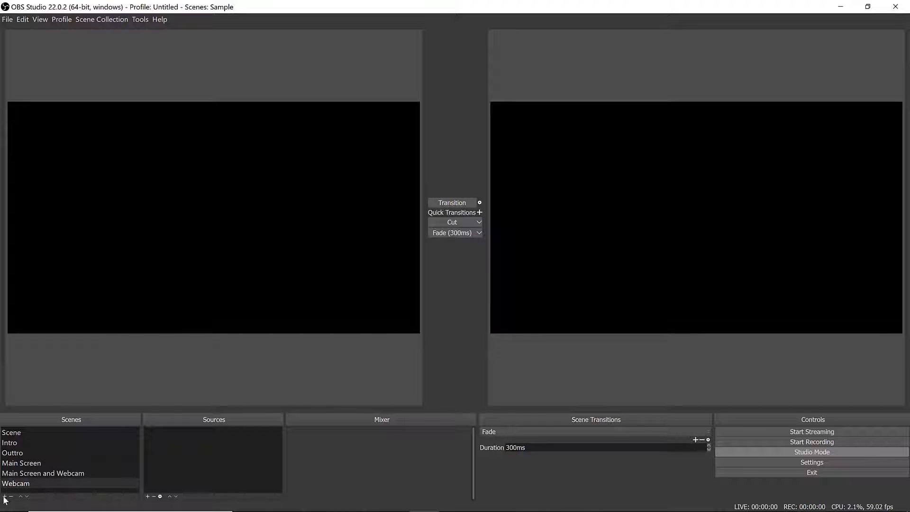
- Add a new scene named WebCams
click(5, 496)
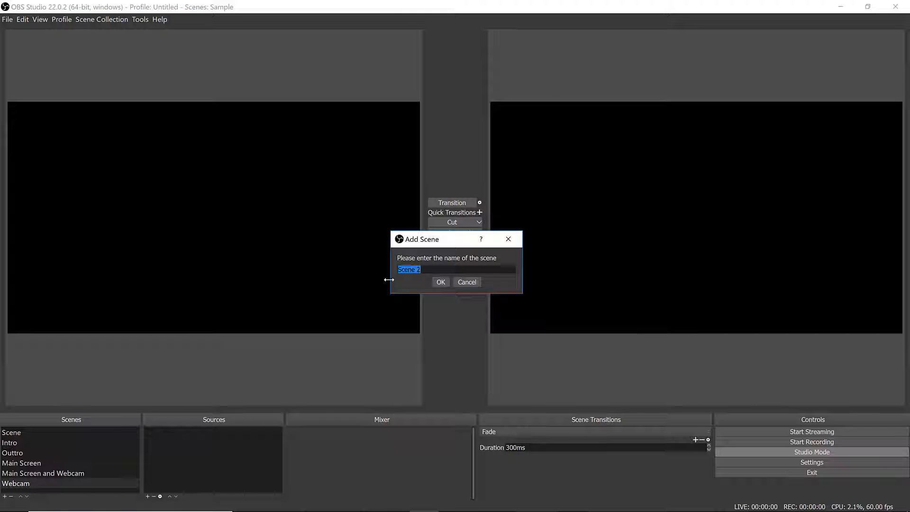
text(WEb)
key(BackSpace)
text(ebCams)
key(Return)
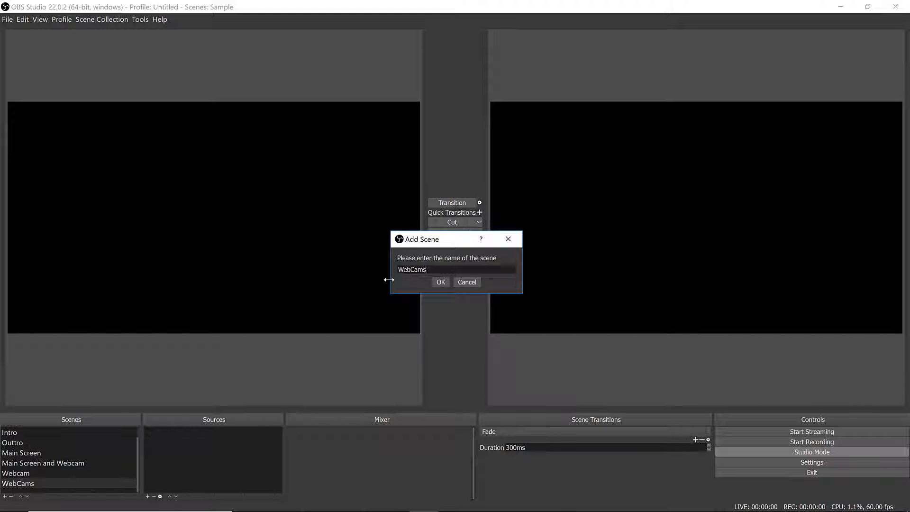
- In the Intro scene, create a new Media Source named Intro Source
click(48, 435)
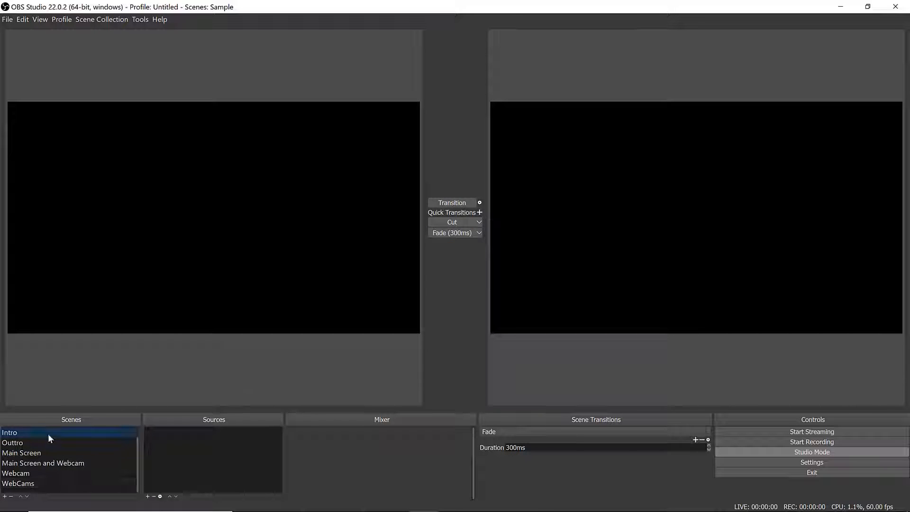
click(148, 496)
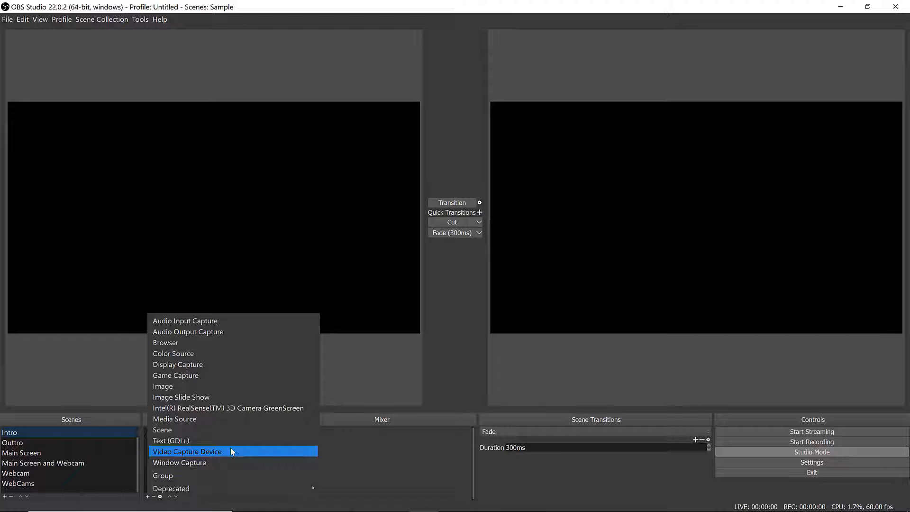
click(218, 418)
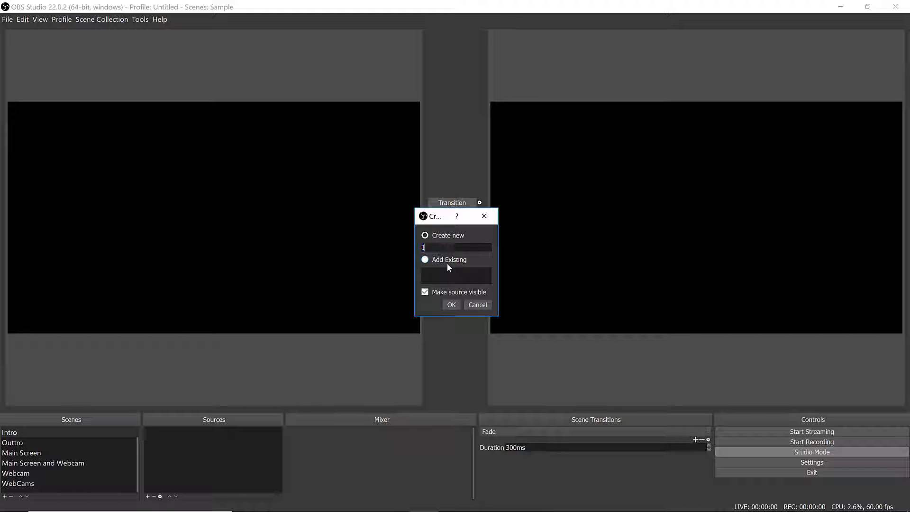
text(Intro)
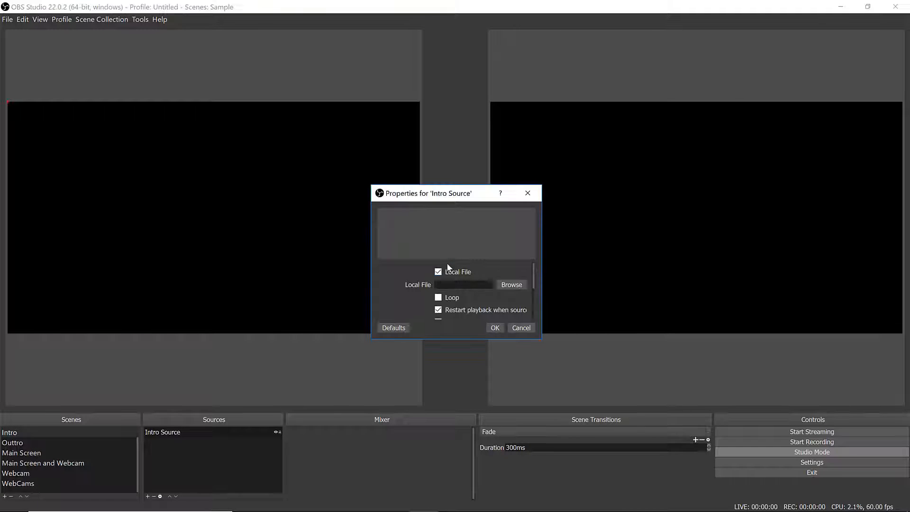
- Set the Intro Source local file to LSC-MAIN from Dropbox/THRASHINGCODE_WORK/TWITCH STREAM/overlays/dsa and confirm
click(447, 268)
click(520, 287)
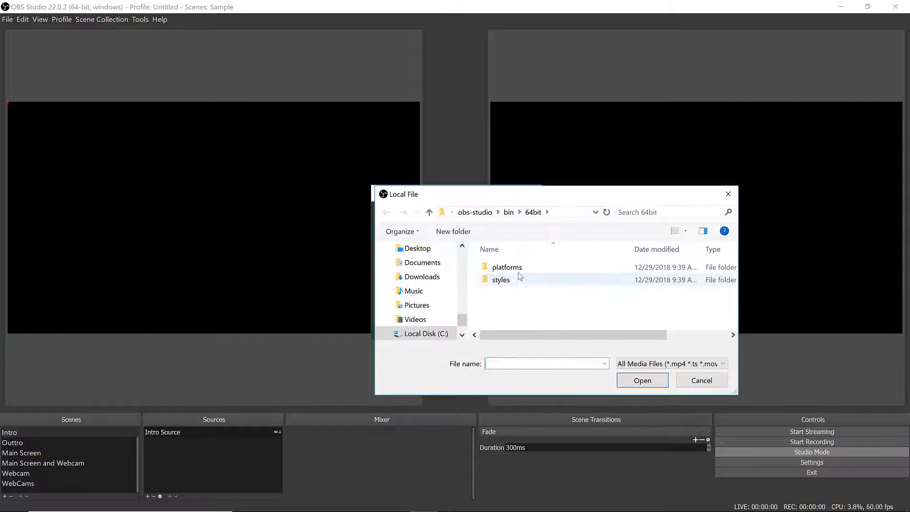
scroll(429, 304, up, 2)
scroll(433, 303, up, 10)
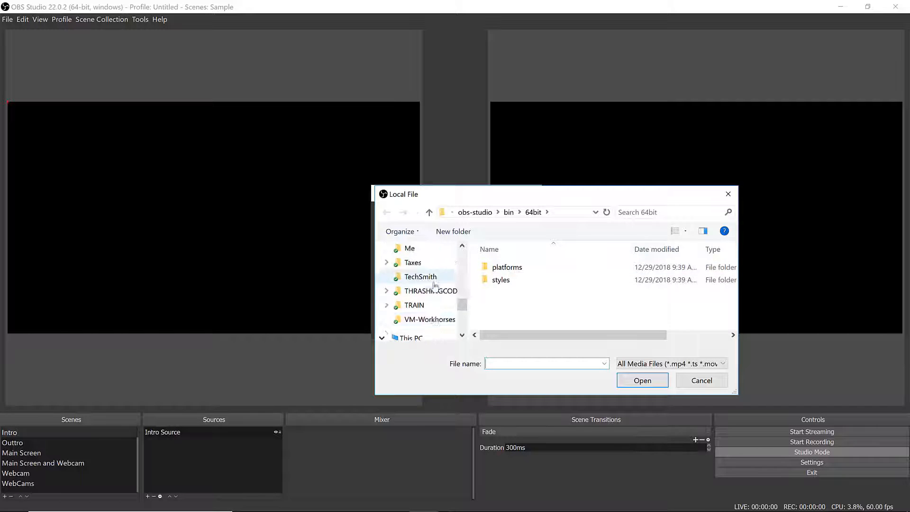
scroll(435, 284, up, 3)
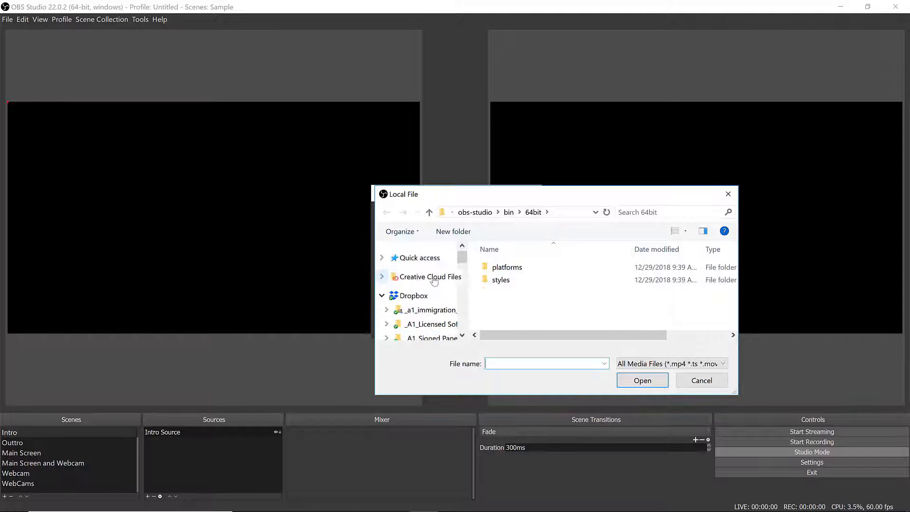
click(421, 295)
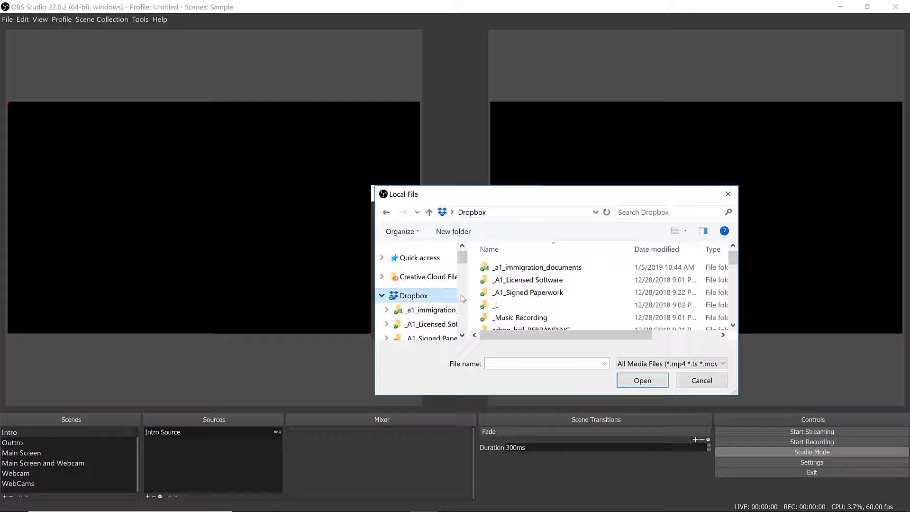
scroll(576, 289, down, 10)
double_click(576, 290)
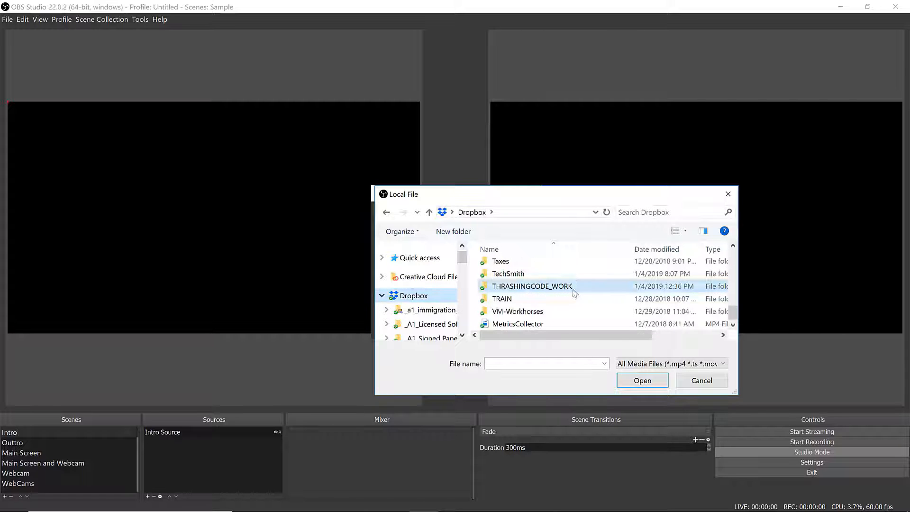
scroll(566, 310, down, 1)
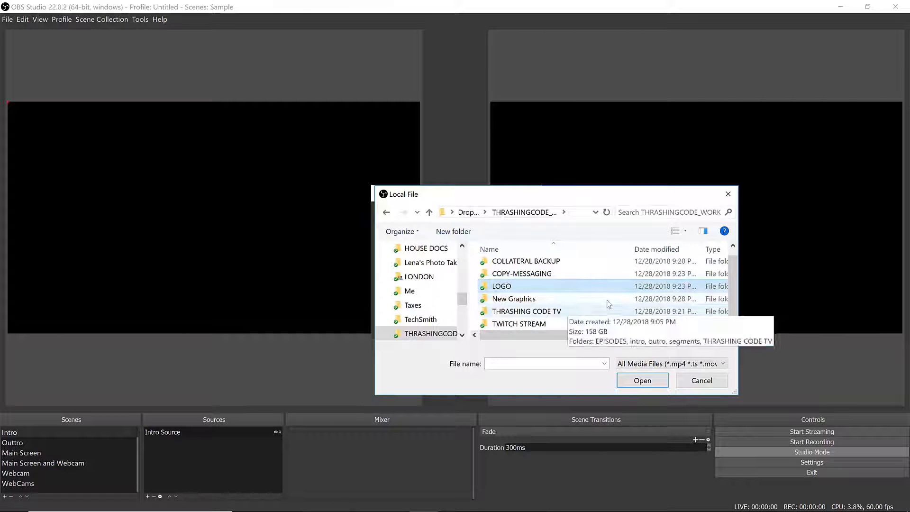
double_click(559, 320)
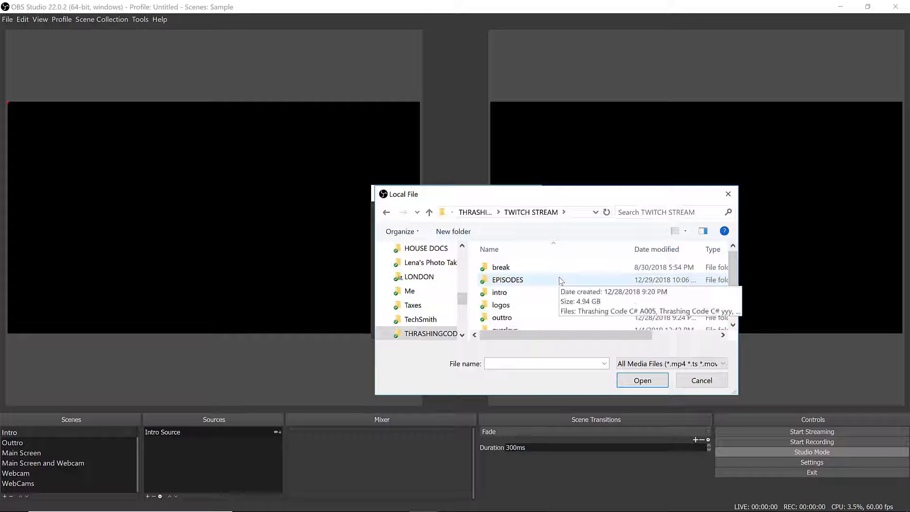
scroll(560, 281, down, 1)
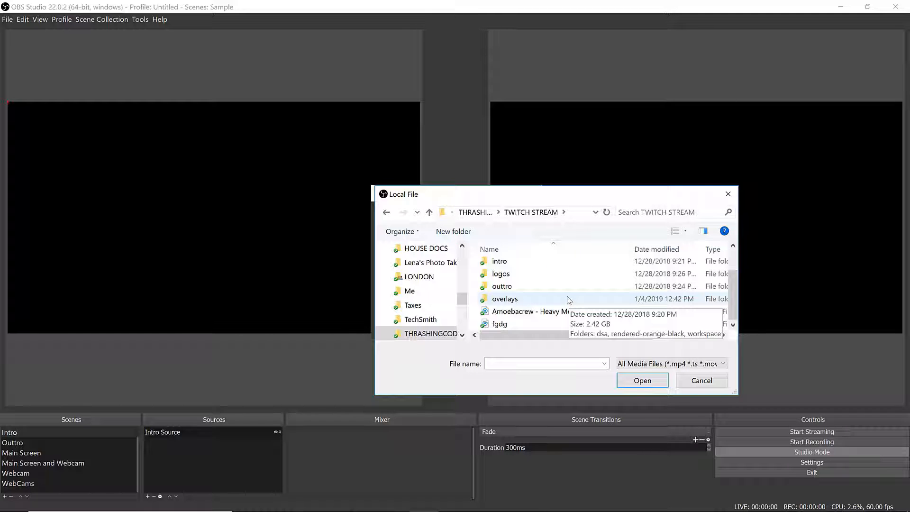
double_click(527, 297)
click(524, 267)
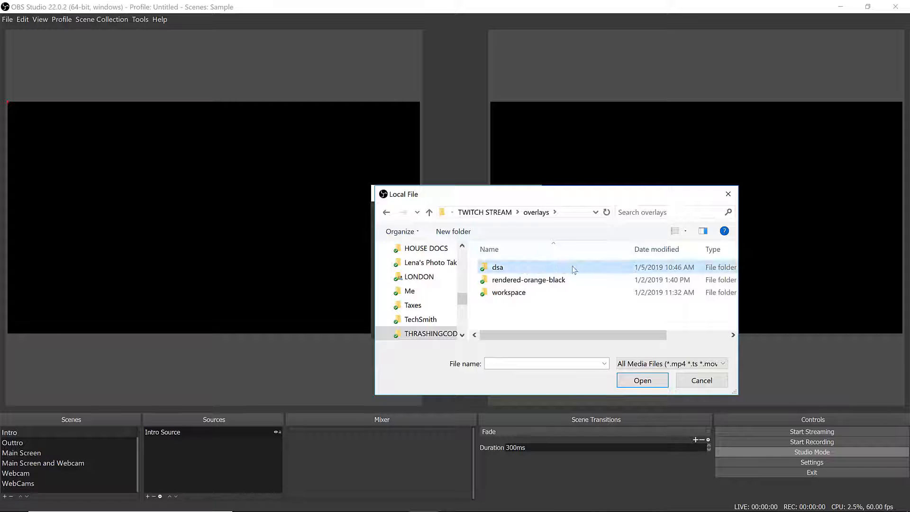
double_click(573, 267)
click(513, 266)
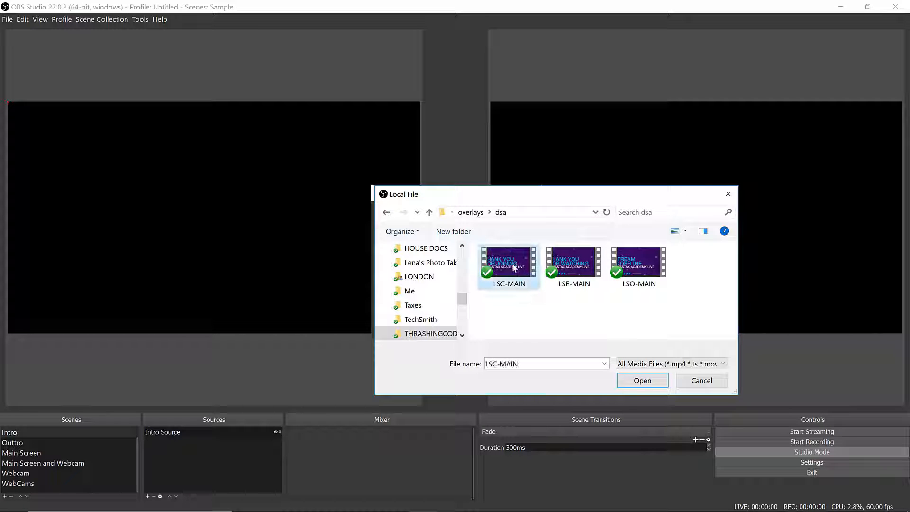
key(Return)
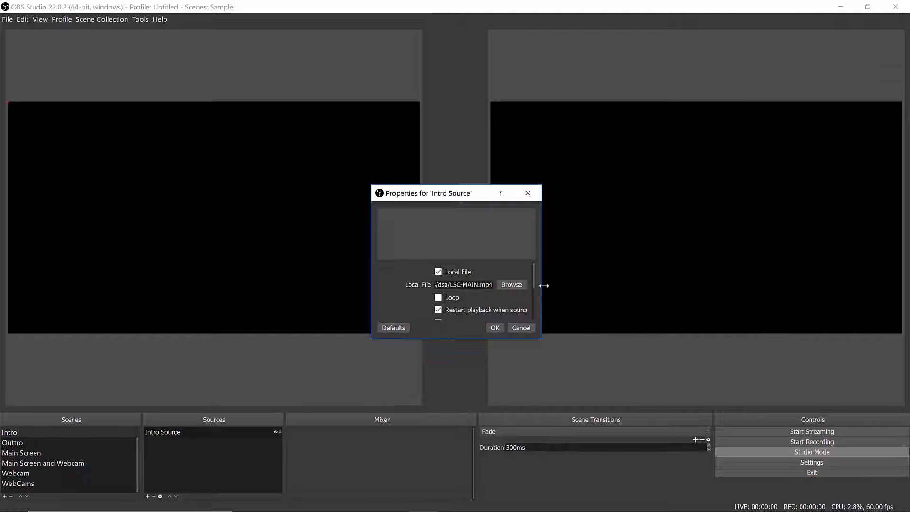
click(496, 328)
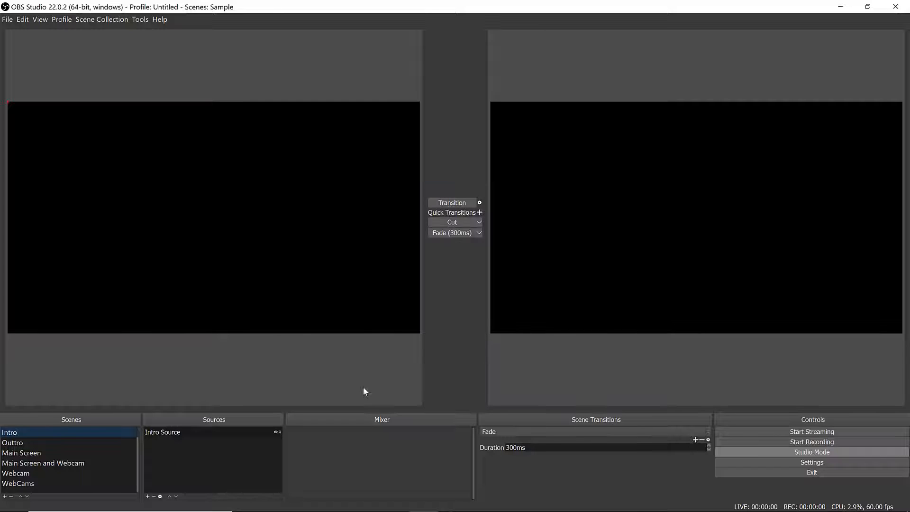
- Reopen the Intro Source properties, enable Loop, and confirm
double_click(186, 431)
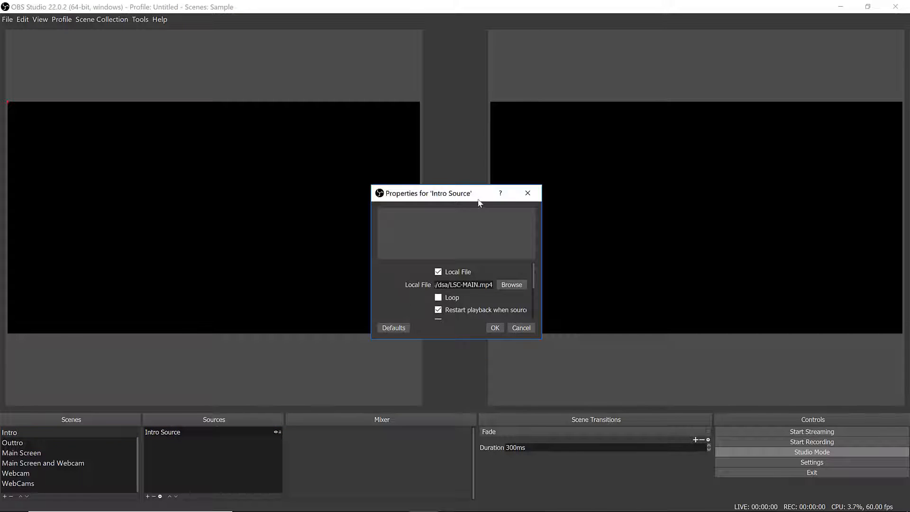
drag(474, 194, 385, 57)
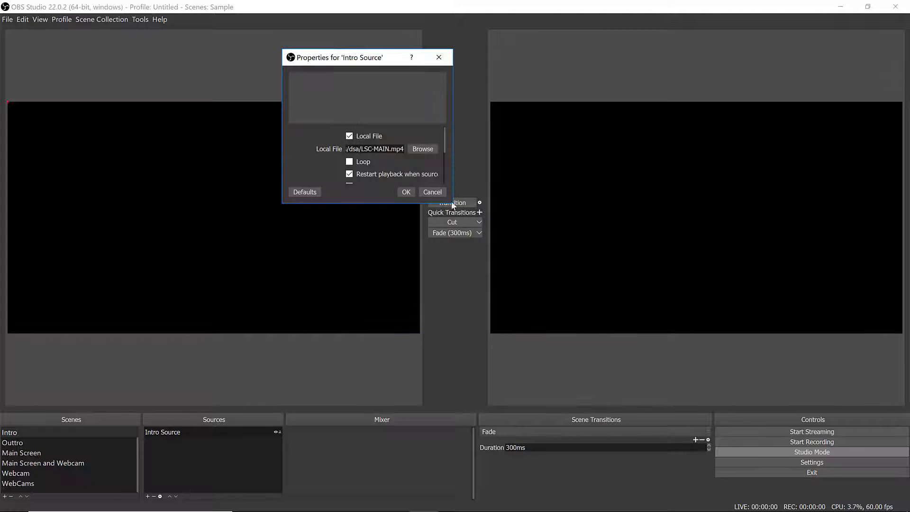
drag(565, 199, 639, 198)
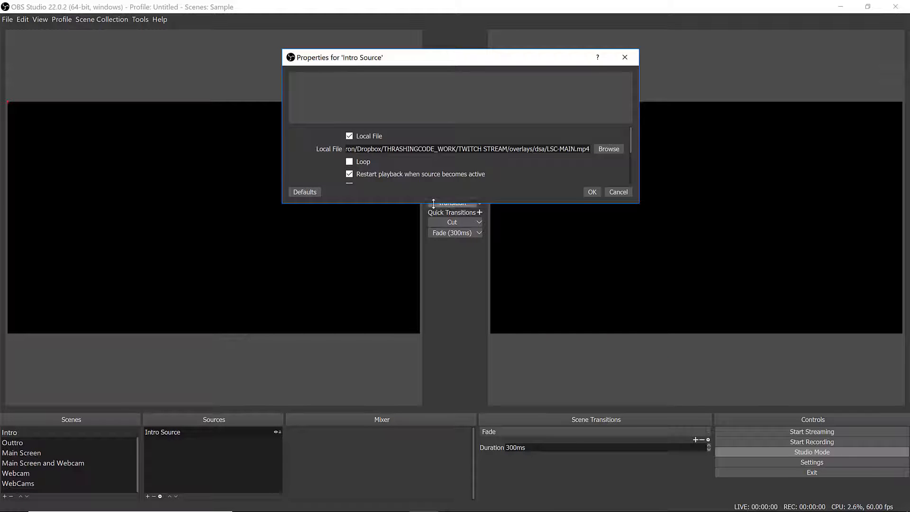
drag(434, 204, 400, 371)
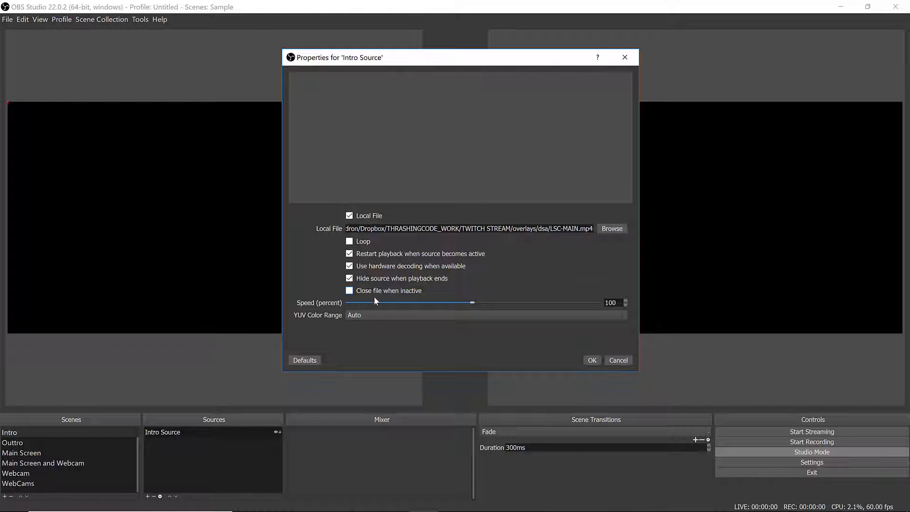
mouse_move(402, 291)
click(362, 244)
click(588, 362)
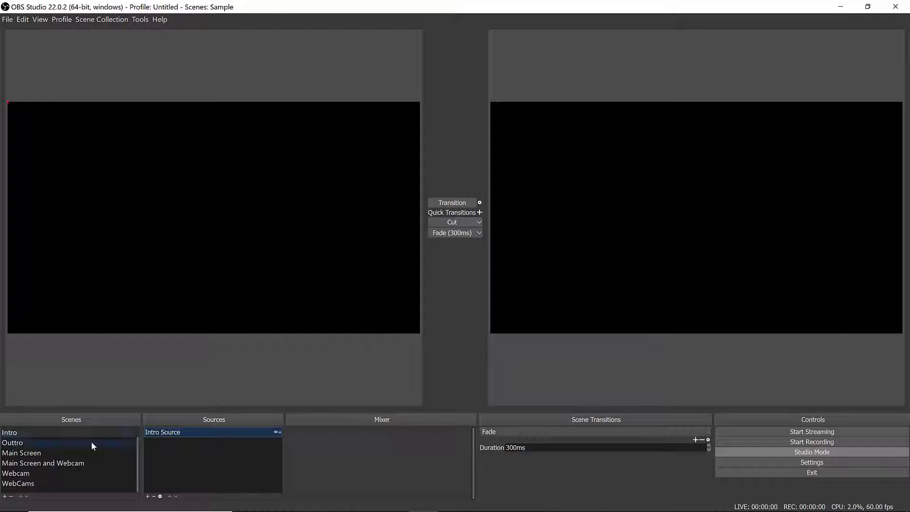
double_click(196, 431)
click(588, 412)
click(787, 453)
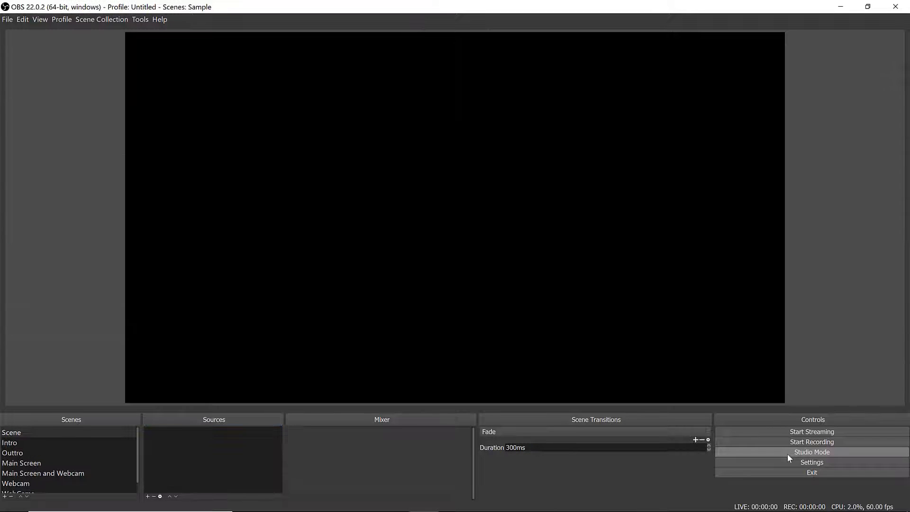
click(786, 454)
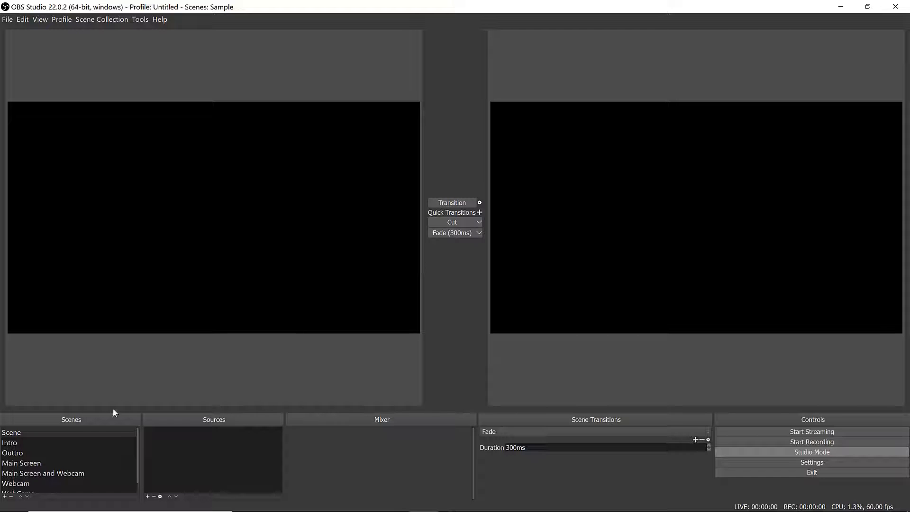
- Preview the Intro scene and transition it to the program output
click(108, 440)
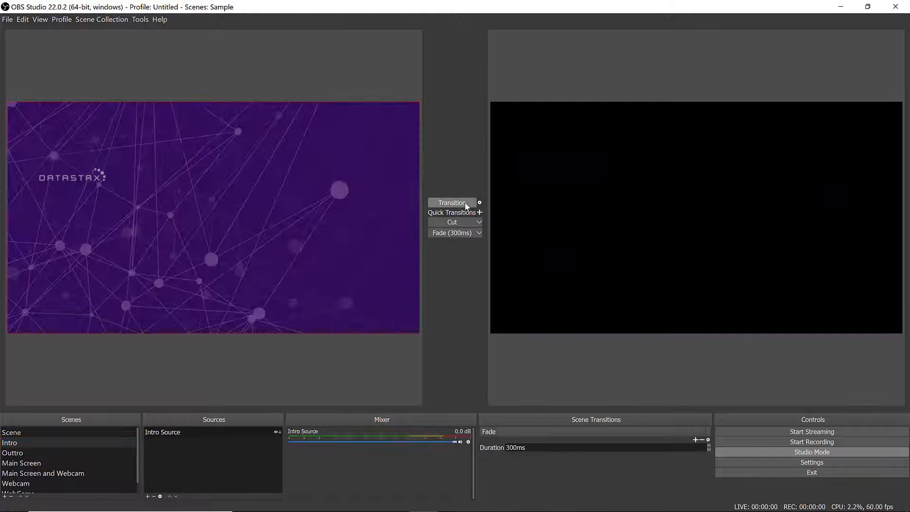
click(464, 204)
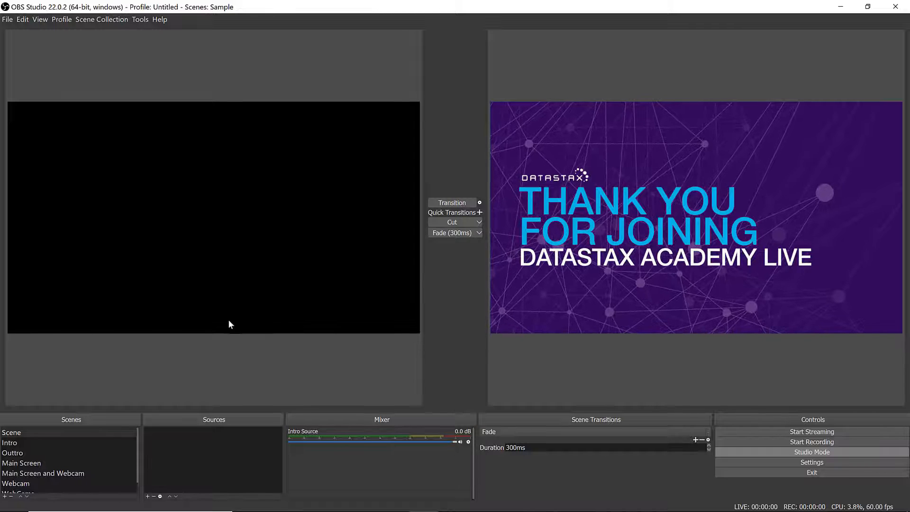
- In the Main Screen scene, add a new Window Capture source named Goland Source
click(43, 463)
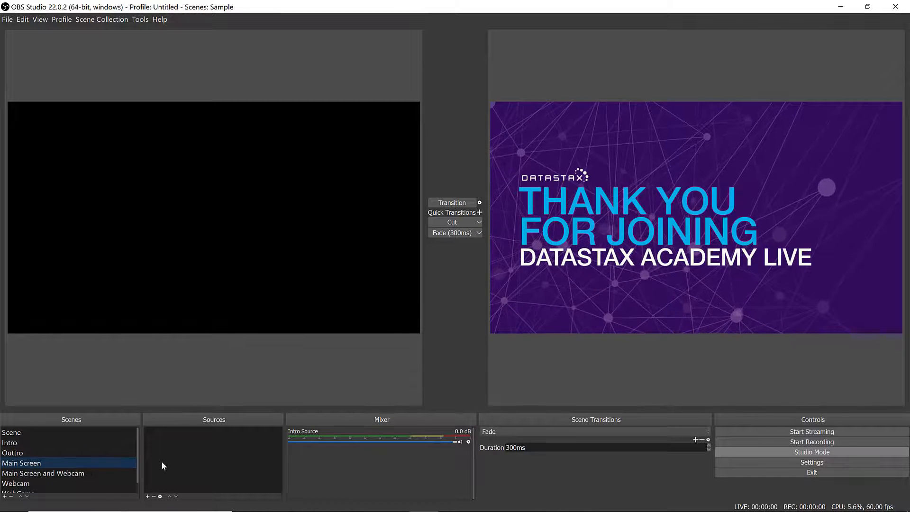
click(147, 496)
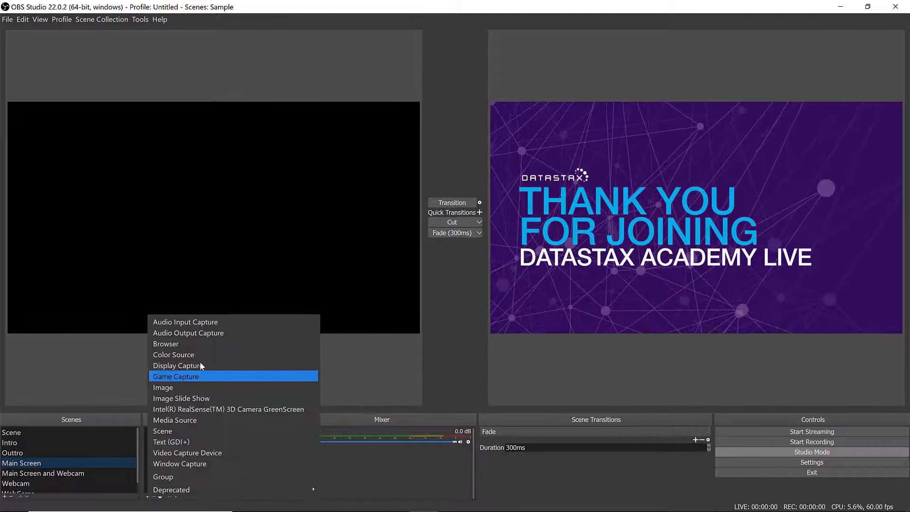
click(218, 462)
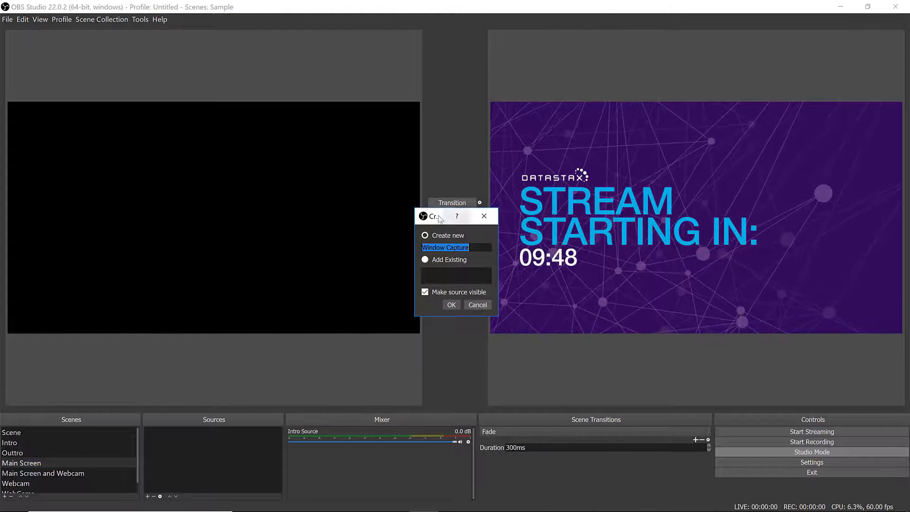
drag(439, 216, 223, 69)
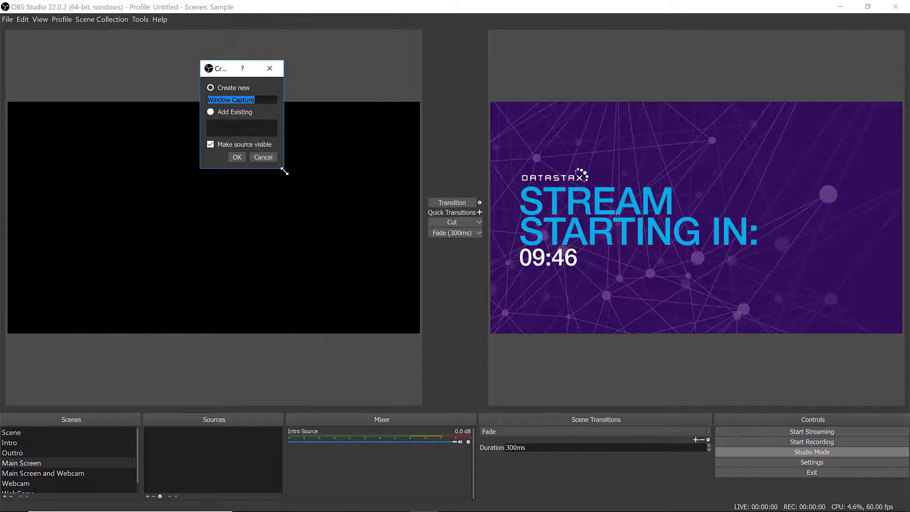
drag(285, 169, 526, 264)
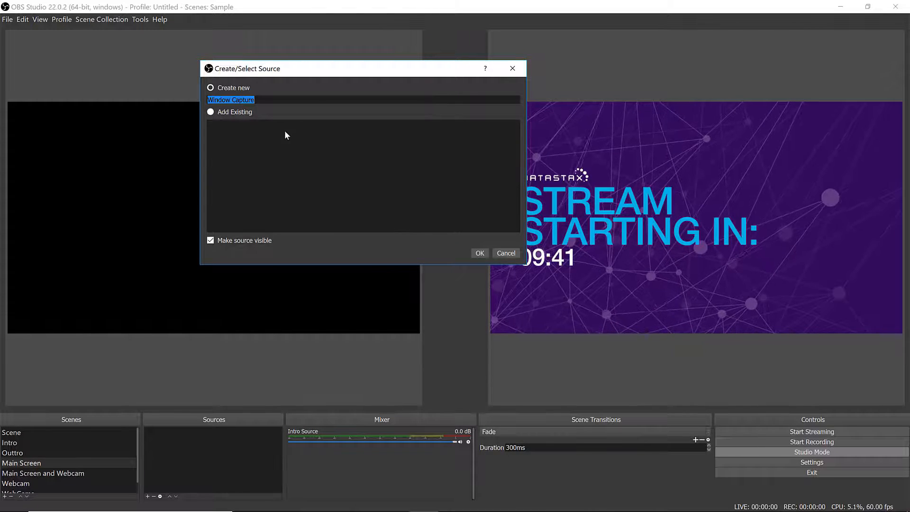
text(Golan)
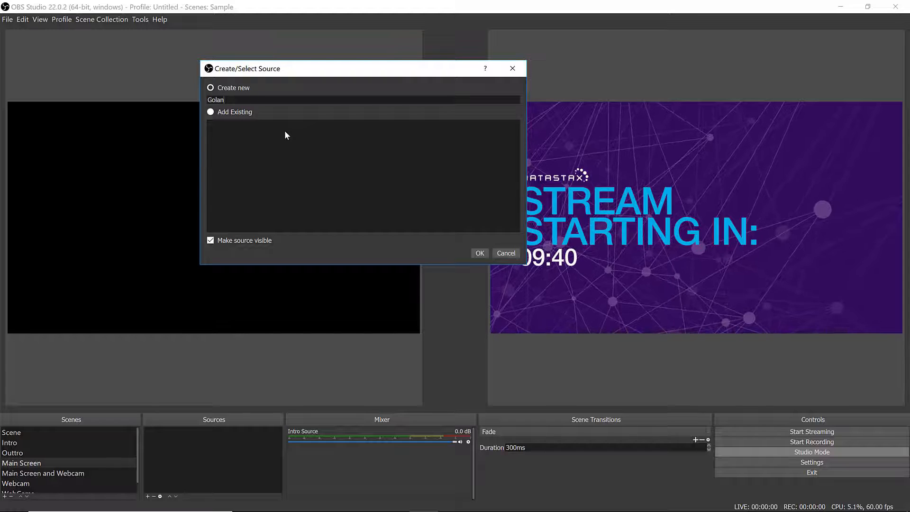
text(d Source)
key(Return)
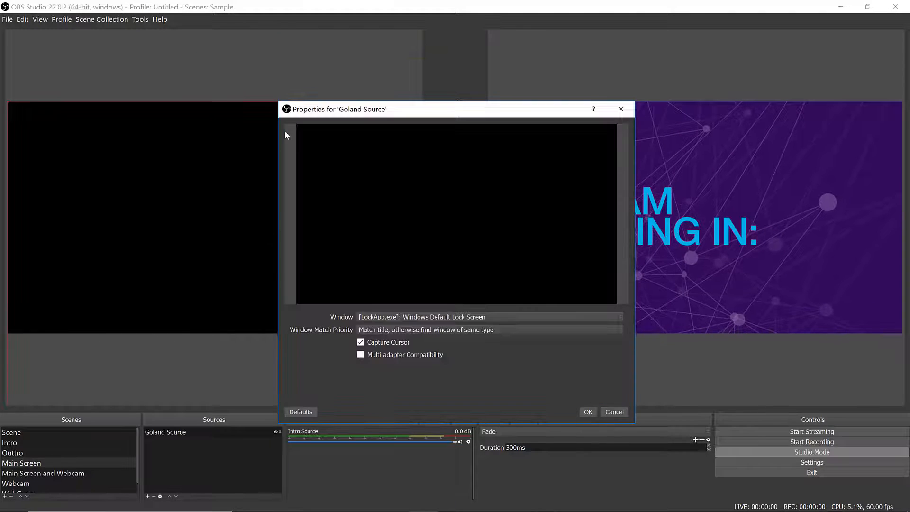
- Set Goland Source to capture the GoLand twitz README.md window and confirm
click(426, 318)
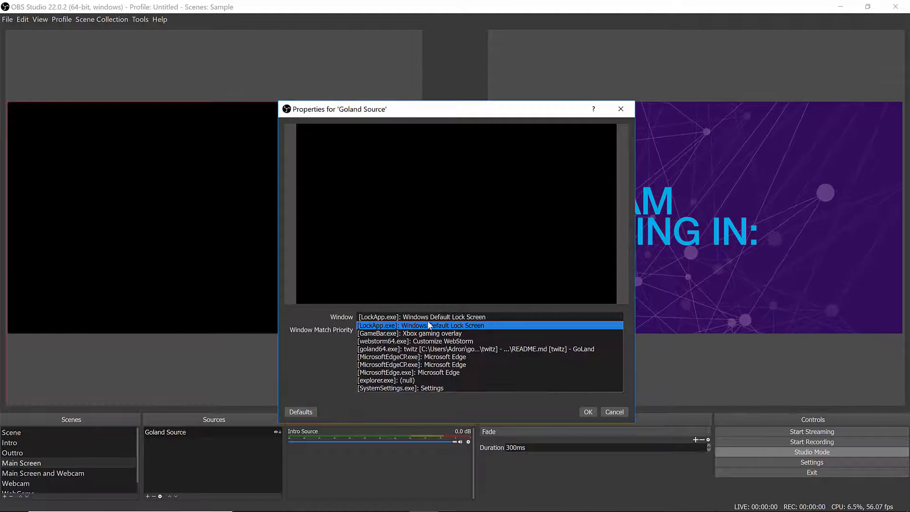
click(499, 349)
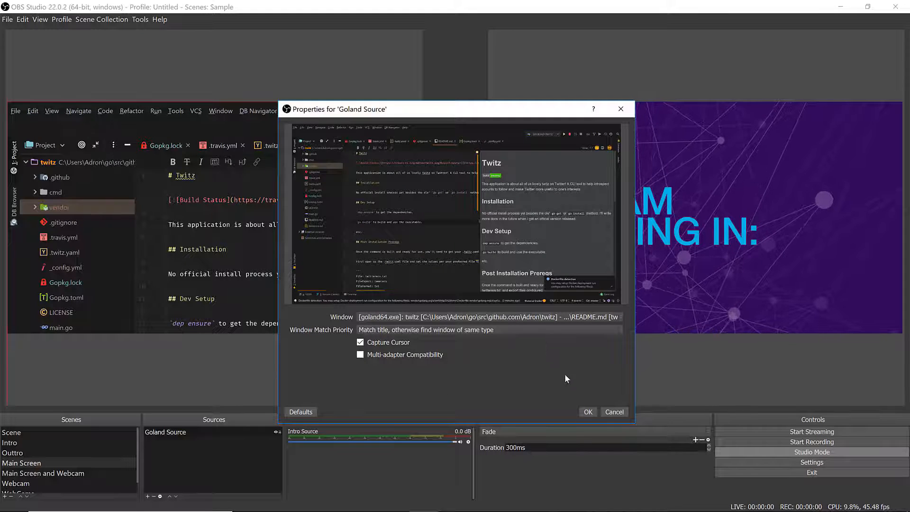
click(588, 411)
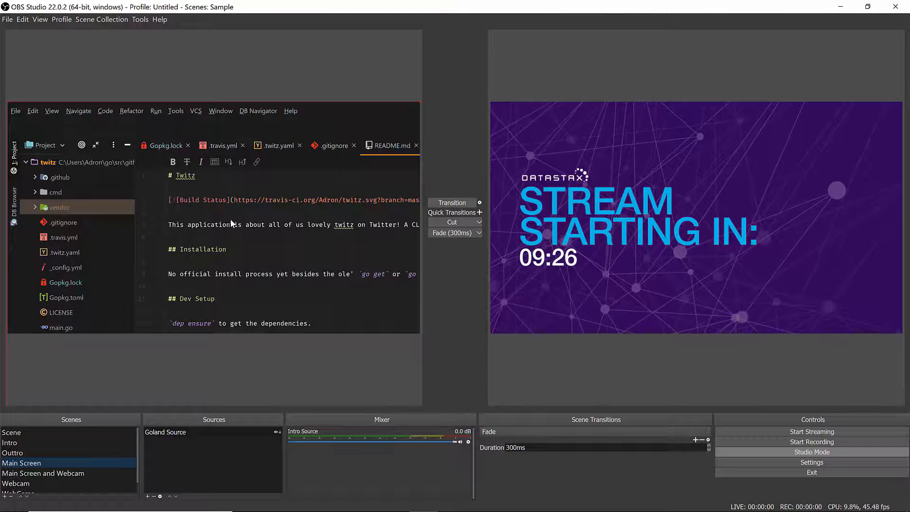
- Scale down the Goland Source capture and place it in the upper-left of the canvas
drag(41, 125, 116, 169)
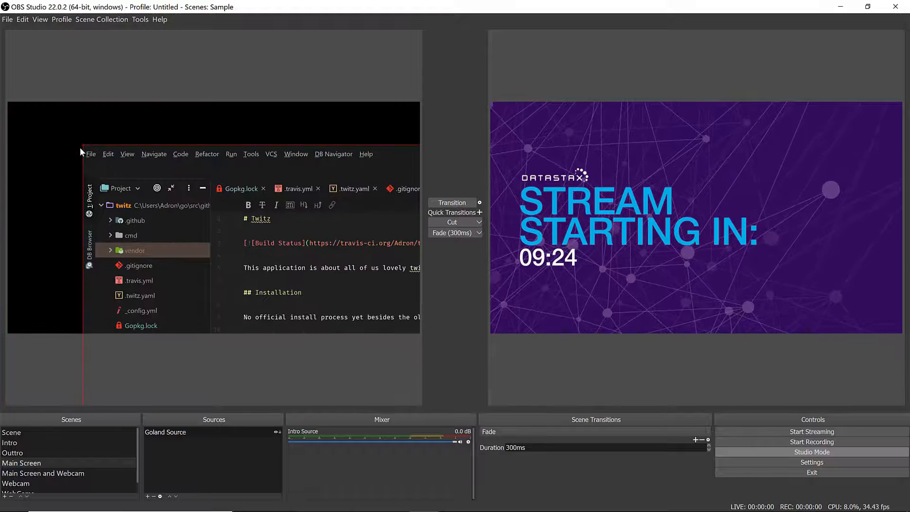
drag(82, 144, 238, 220)
drag(308, 269, 89, 178)
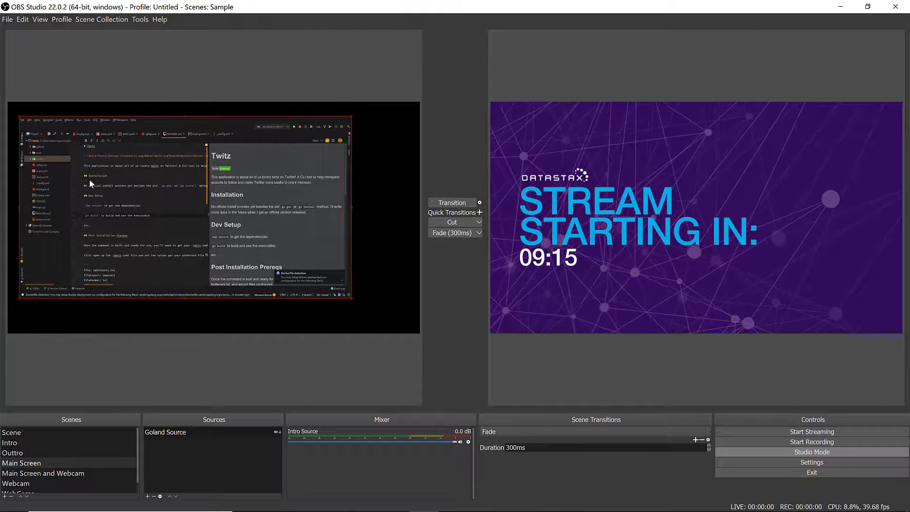
- Add a new Image source named Overlay Image to the Main Screen scene
click(148, 497)
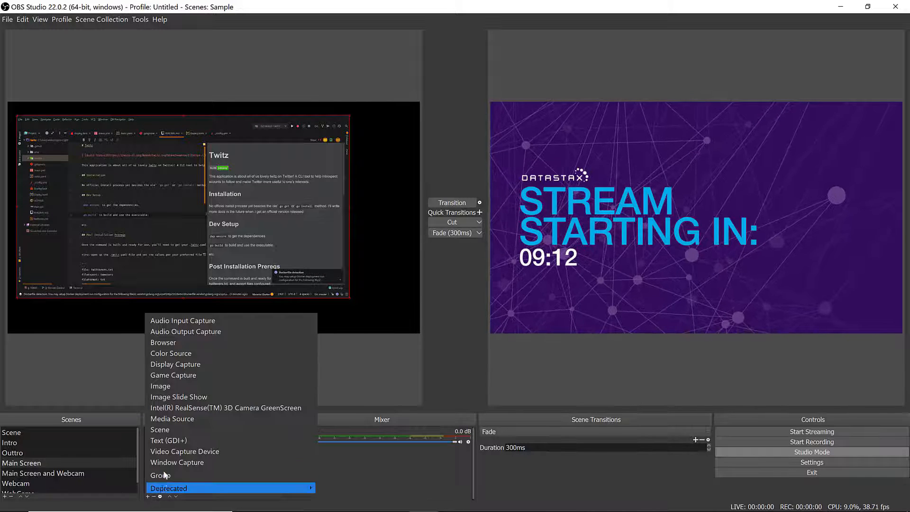
click(178, 388)
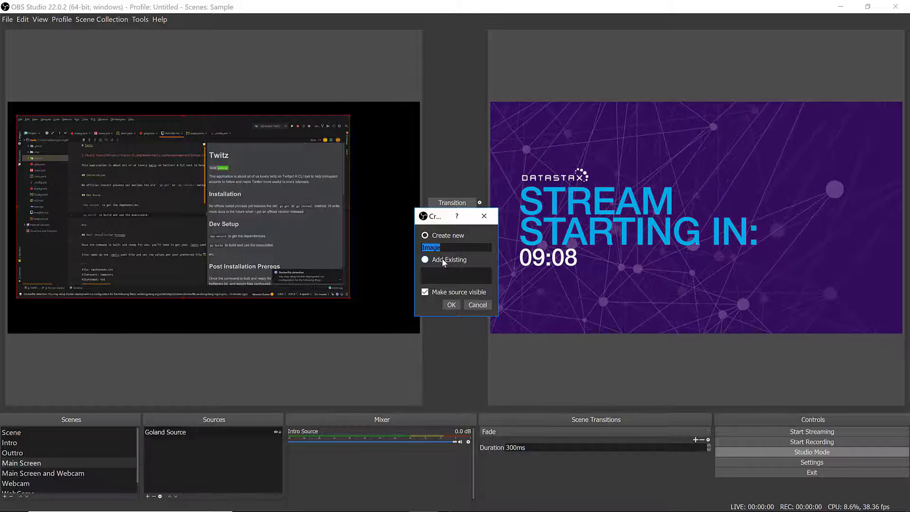
text(Overlay Ima)
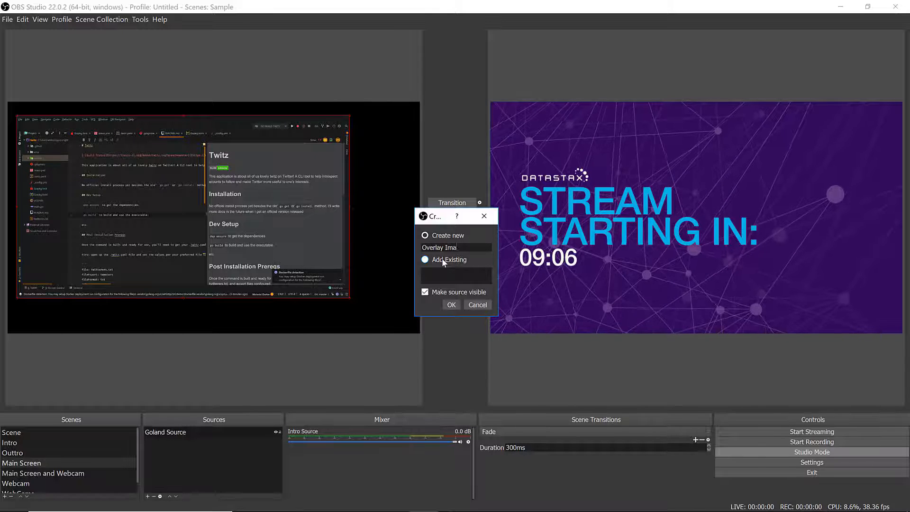
text(ge)
key(Return)
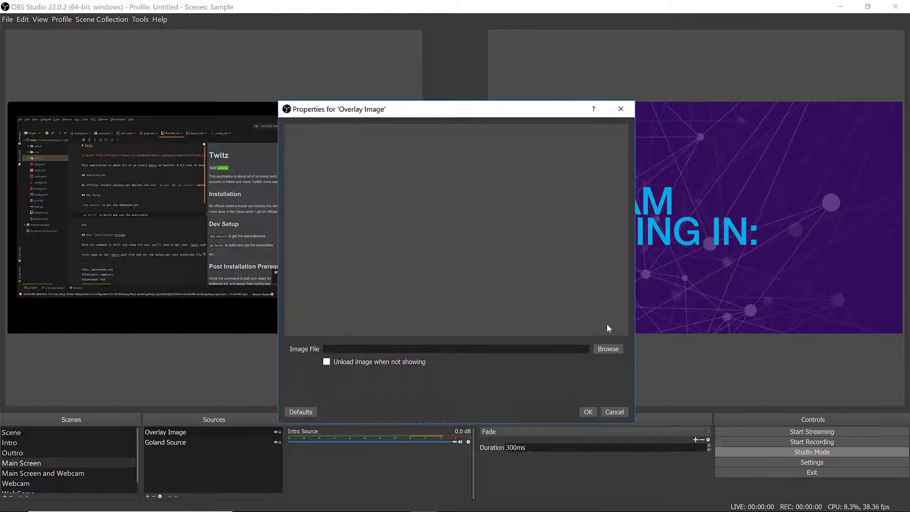
- Set the Overlay Image file to DSA_OVERLAY.png from the overlays/dsa folder and confirm
click(609, 349)
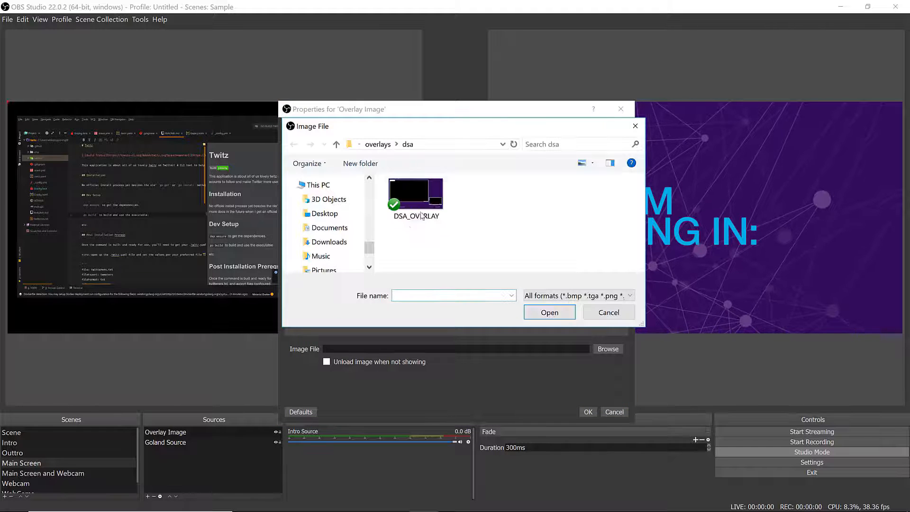
click(422, 215)
click(550, 312)
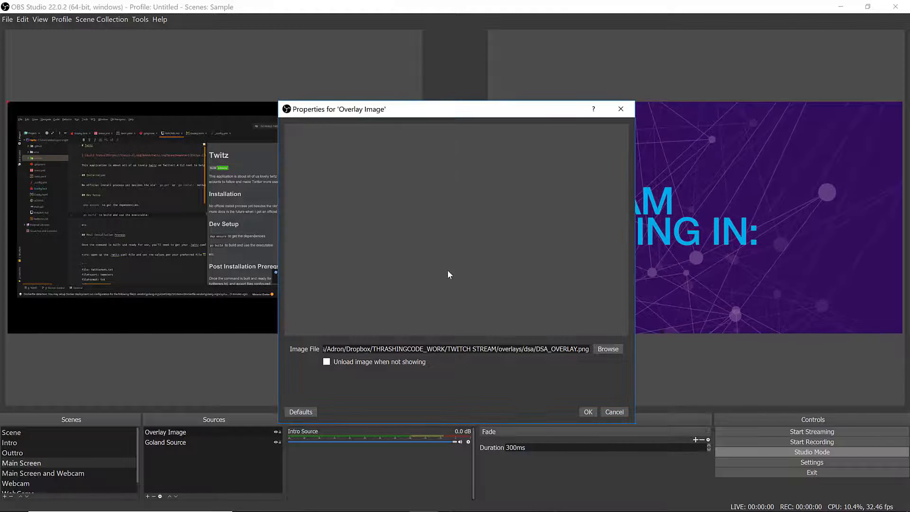
drag(495, 109, 487, 59)
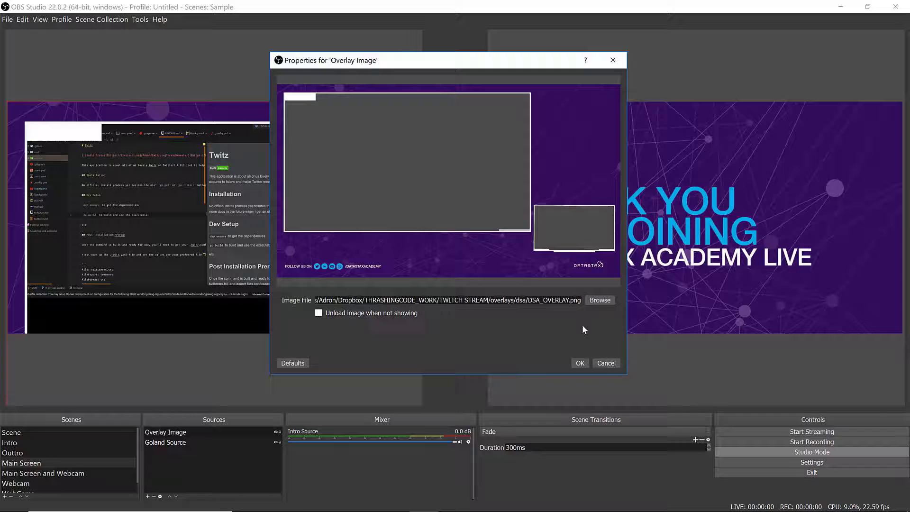
click(580, 363)
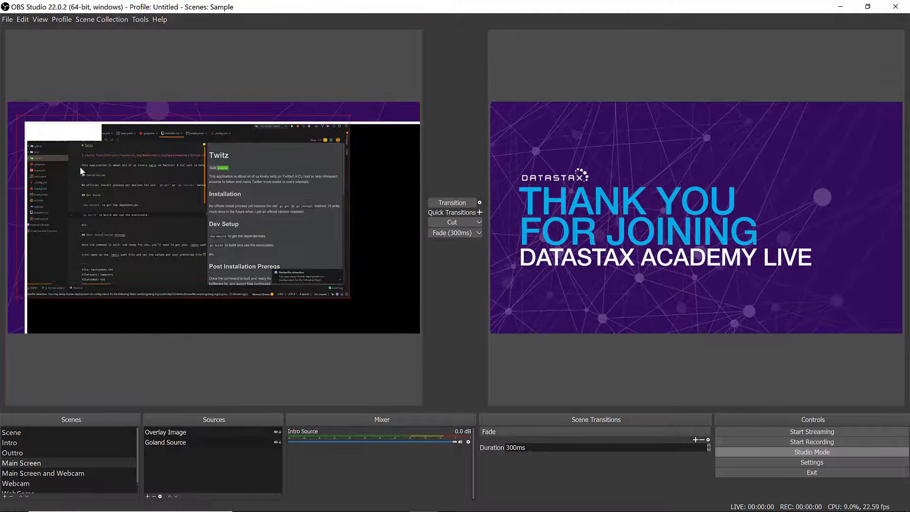
- Move and resize the Overlay Image so it fills the entire canvas
drag(49, 143, 130, 186)
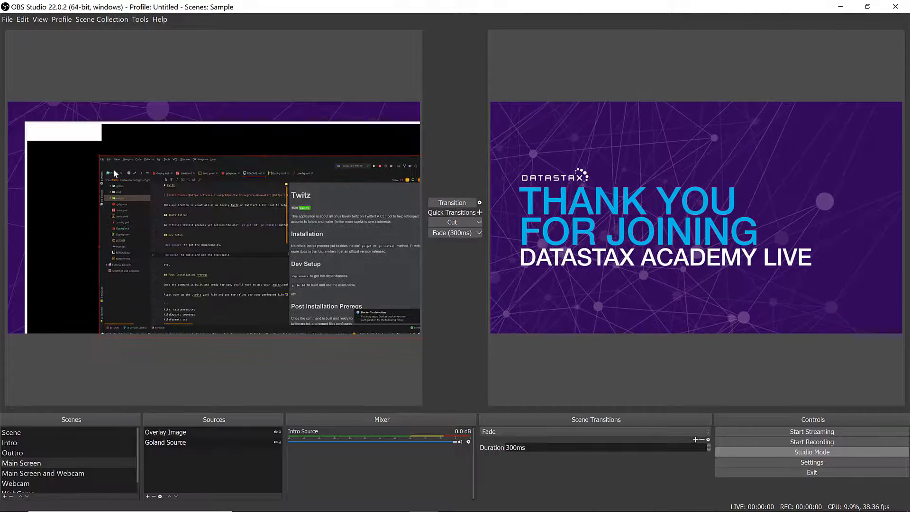
drag(50, 117, 155, 167)
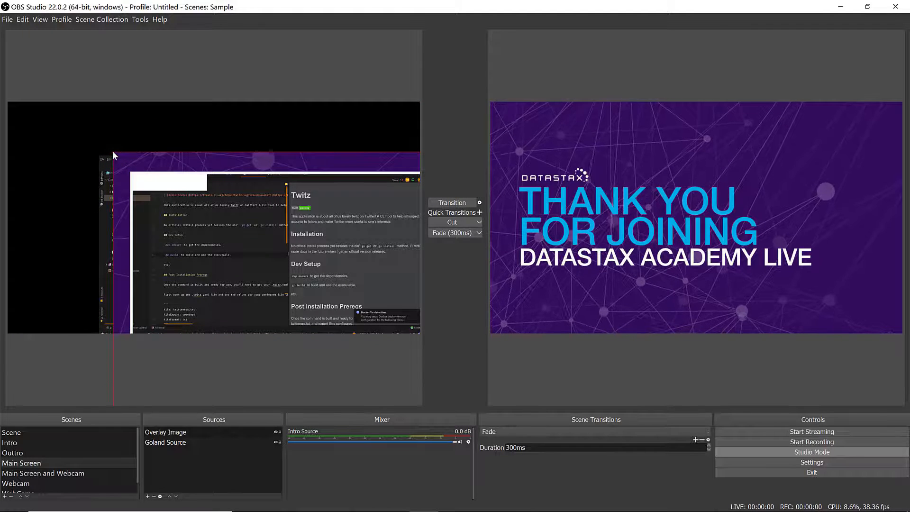
drag(113, 154, 59, 89)
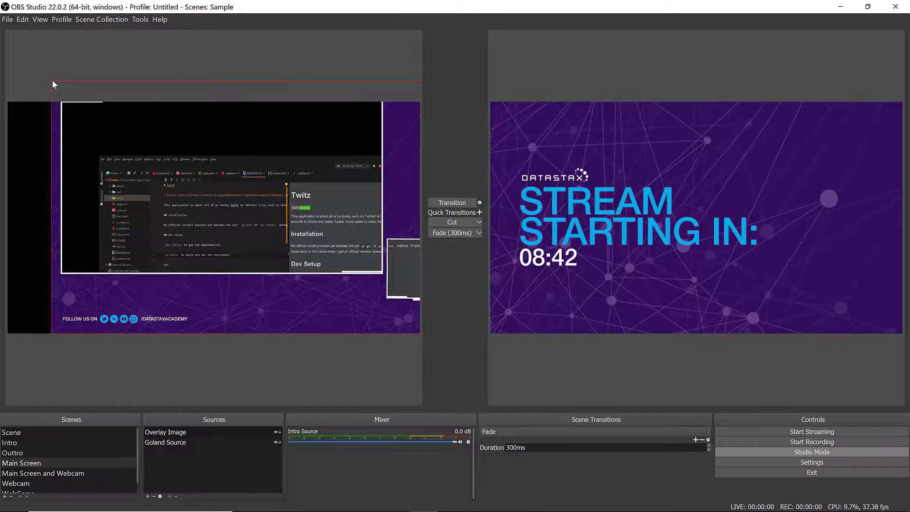
drag(52, 81, 21, 110)
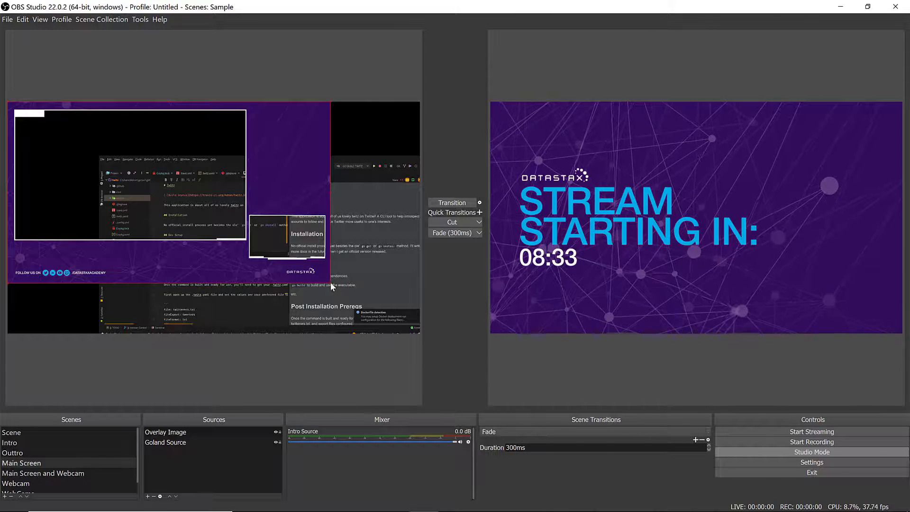
drag(331, 282, 419, 333)
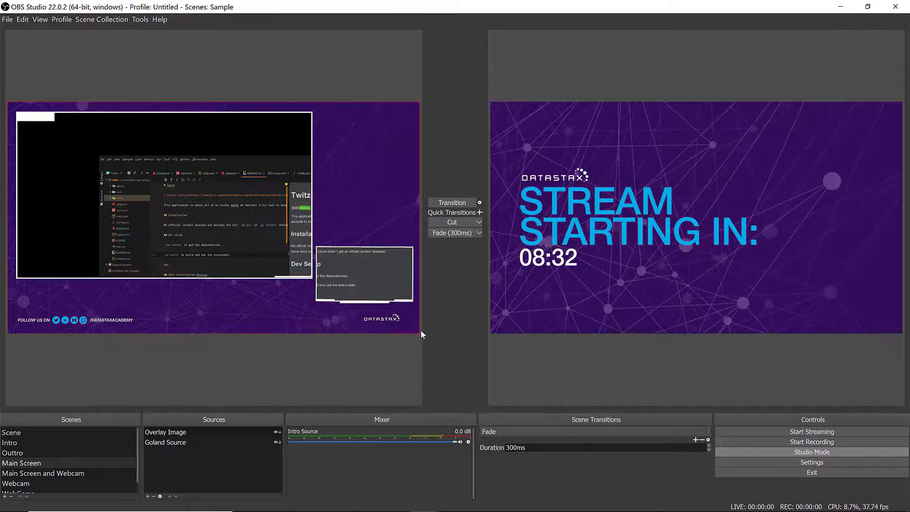
- Resize and reposition the Goland Source to fit inside the overlay's large screen frame
click(224, 225)
drag(201, 196, 138, 160)
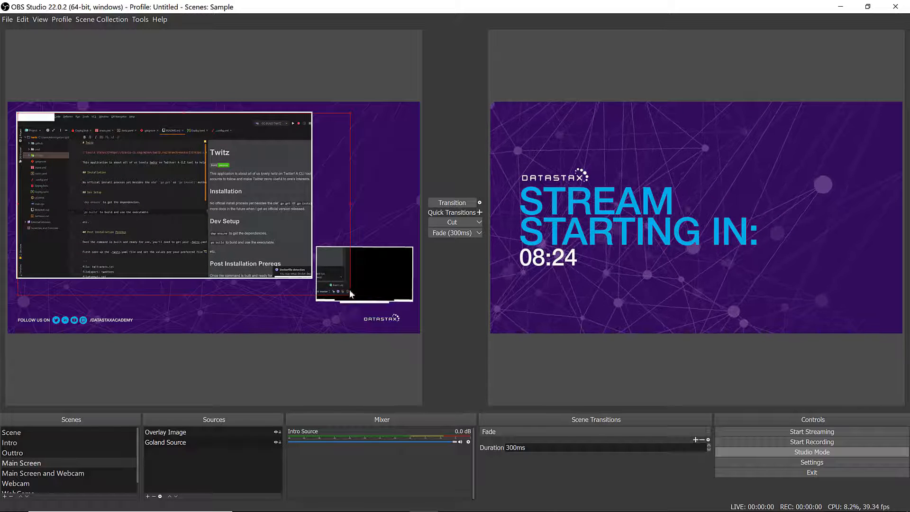
drag(350, 295, 300, 273)
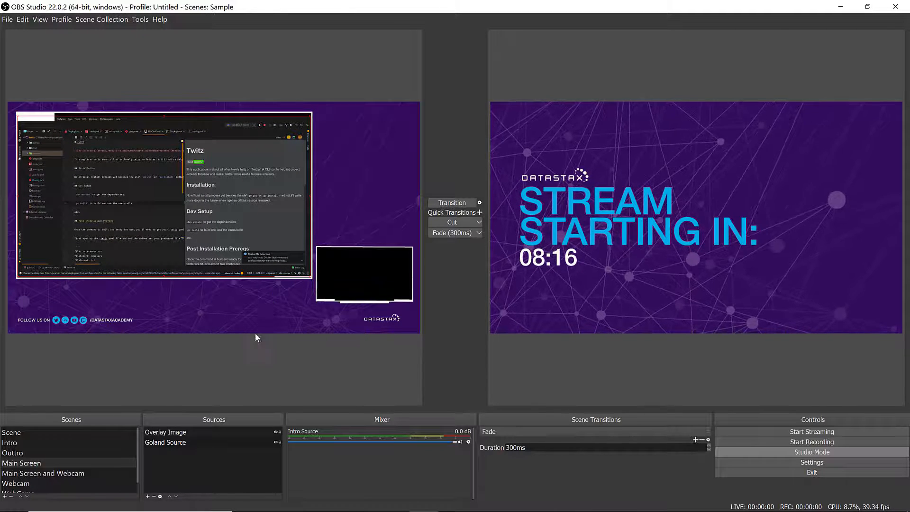
- Move Goland Source above Overlay Image in the source order
click(190, 431)
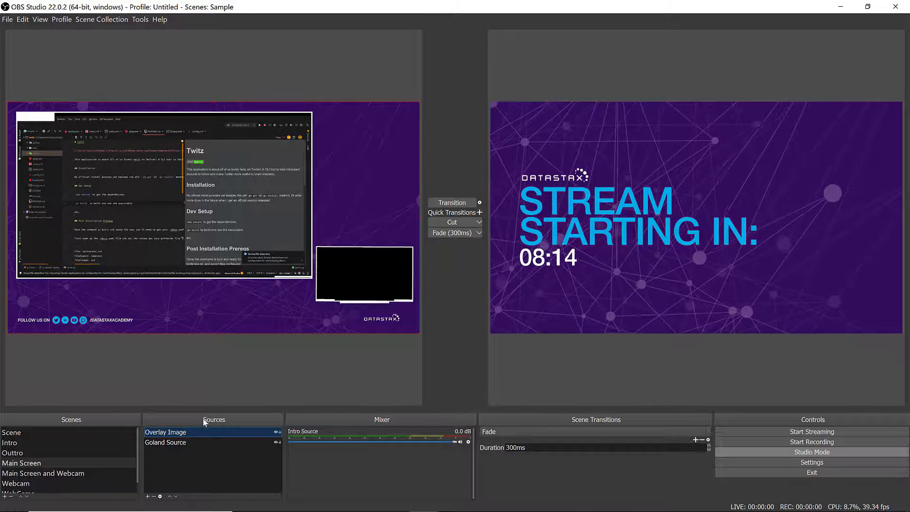
click(185, 442)
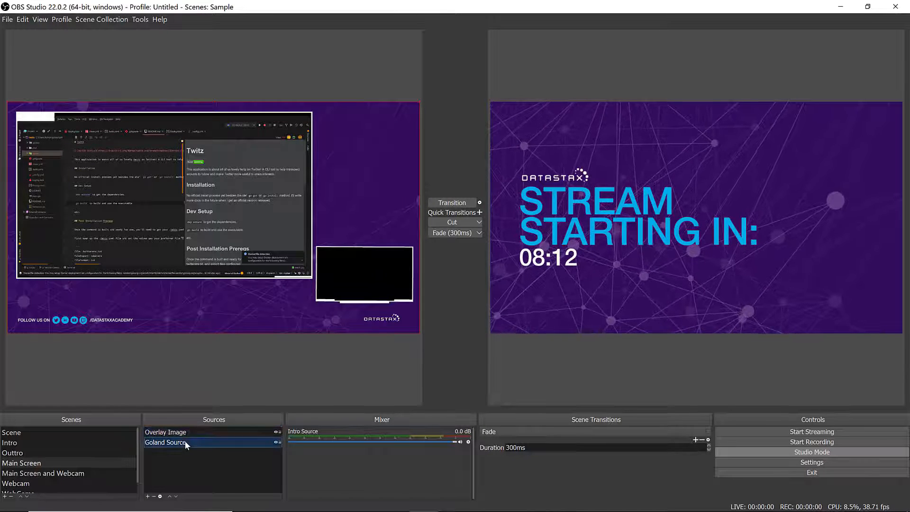
click(170, 495)
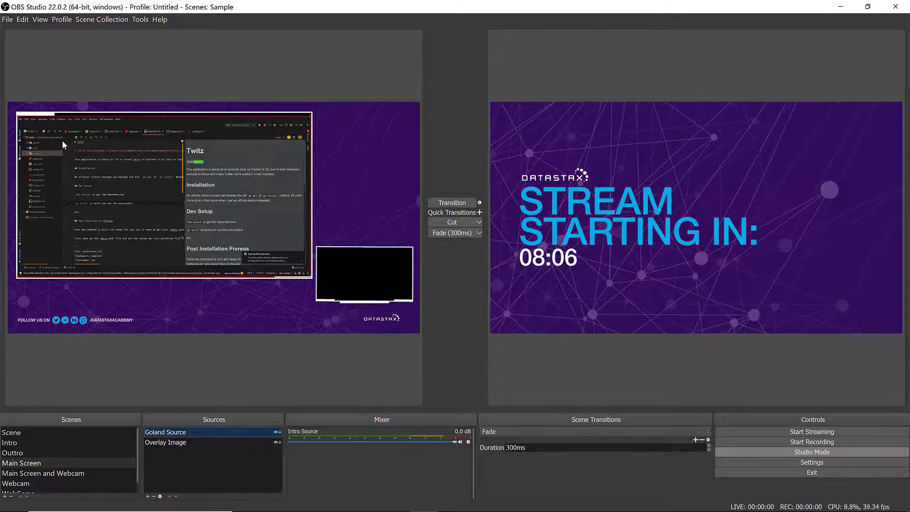
drag(62, 141, 62, 140)
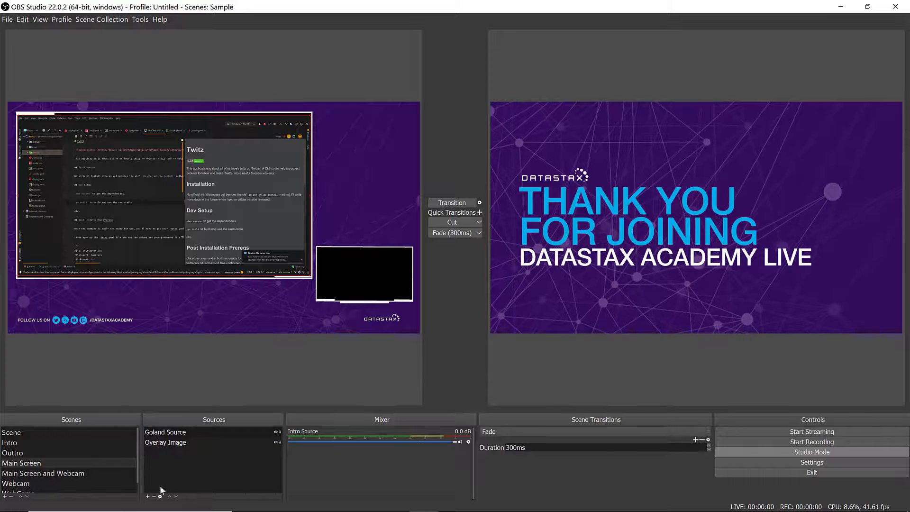
- Delete the Main Screen and Webcam scene and confirm the removal
click(64, 473)
click(10, 496)
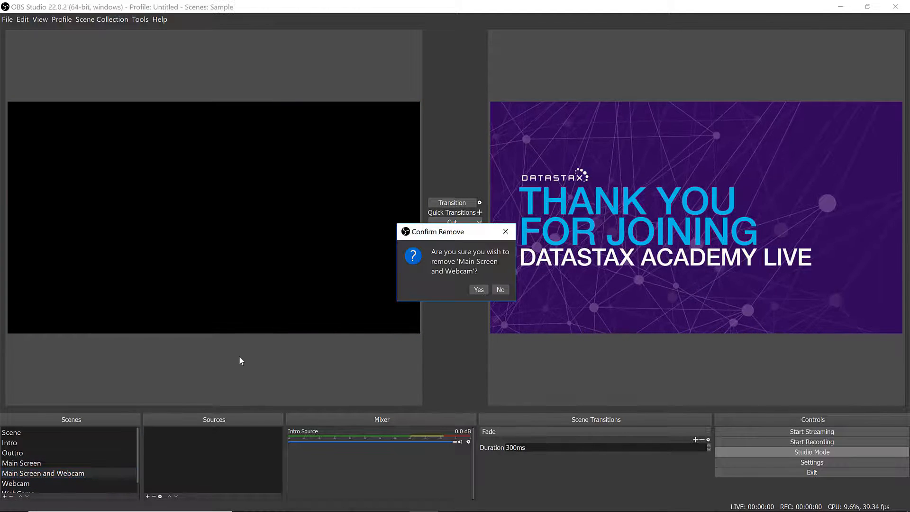
click(484, 288)
- Preview the Main Screen scene and transition it to the program output
click(38, 463)
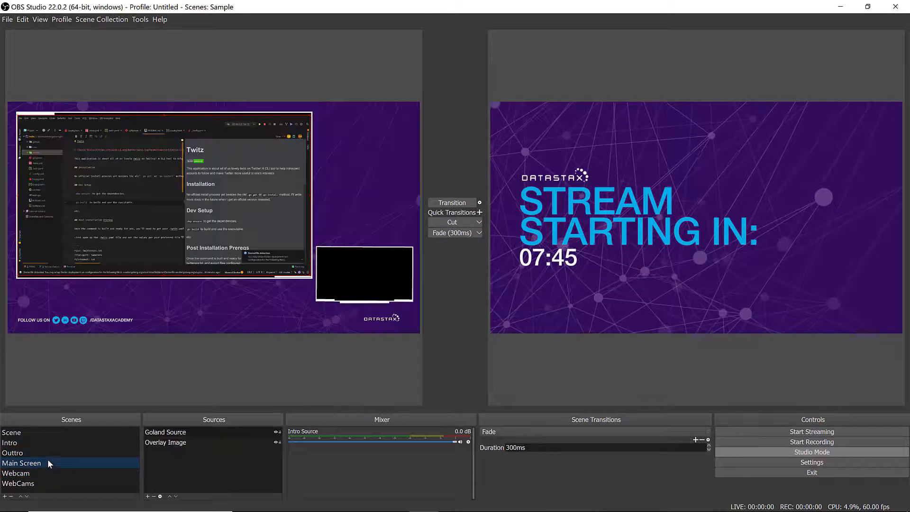
click(451, 207)
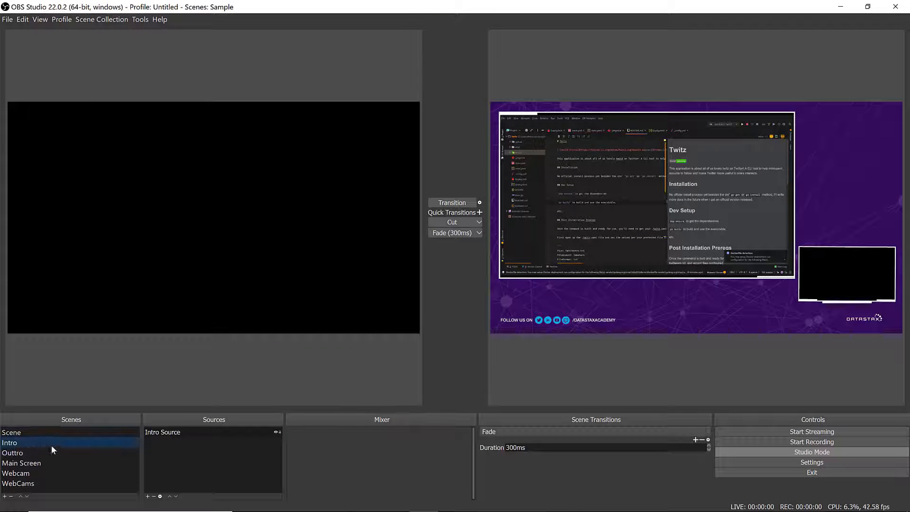
click(39, 465)
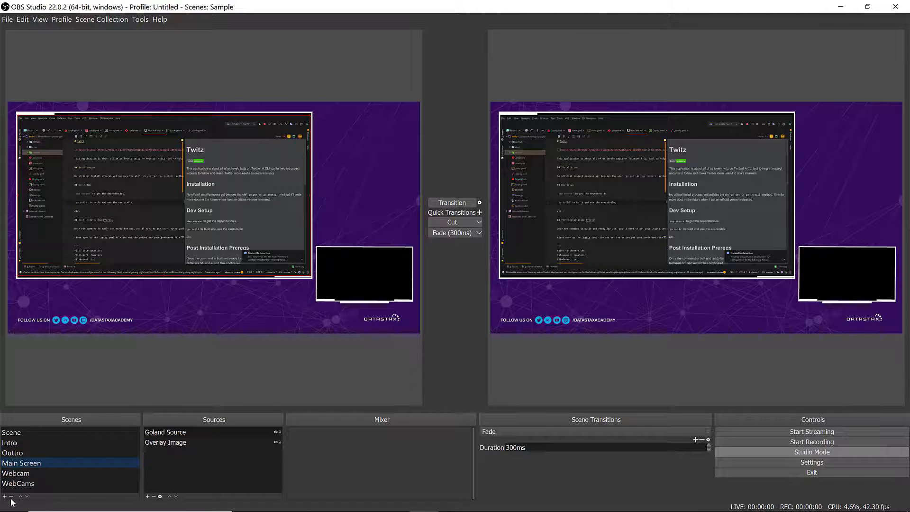
- Duplicate the Main Screen scene as a new scene named "Main Screen + Webcam"
right_click(26, 464)
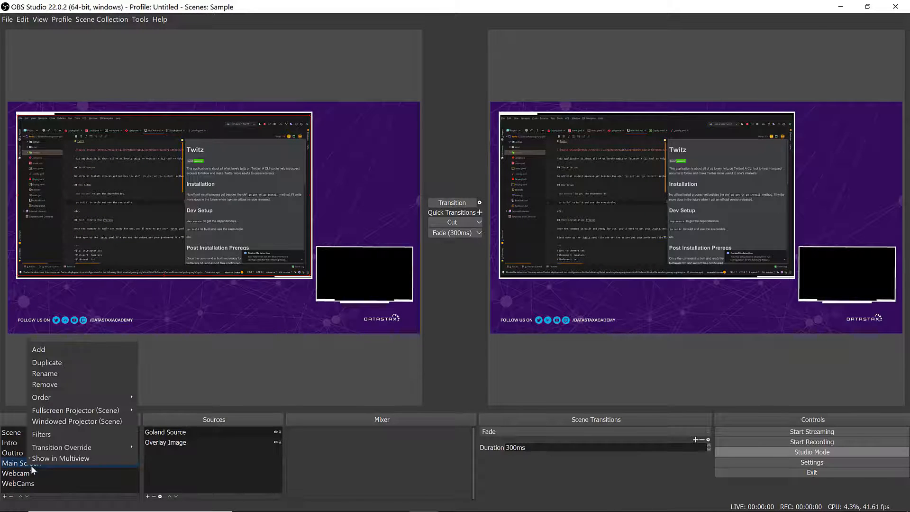
click(56, 363)
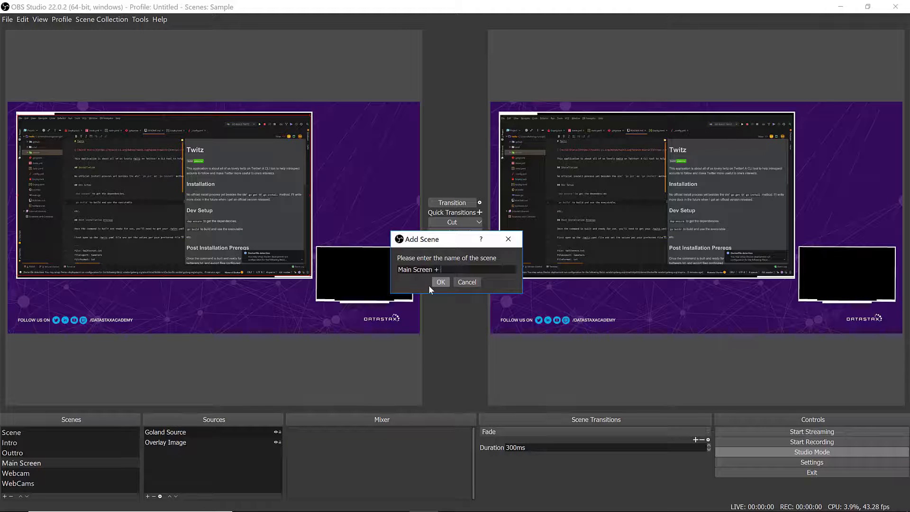
text(Webcam)
key(Return)
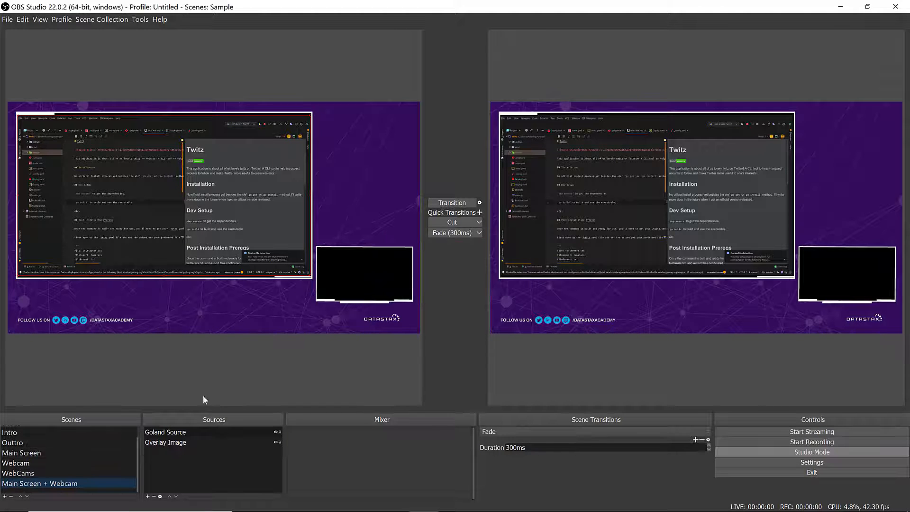
- Add a Video Capture Device source named Webcam 1 to the scene and set its device to Integrated Webcam
click(274, 234)
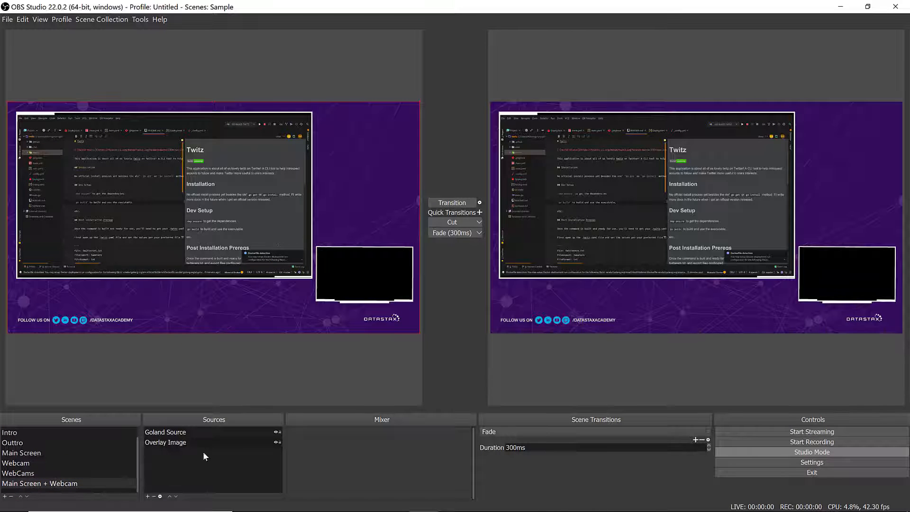
click(147, 496)
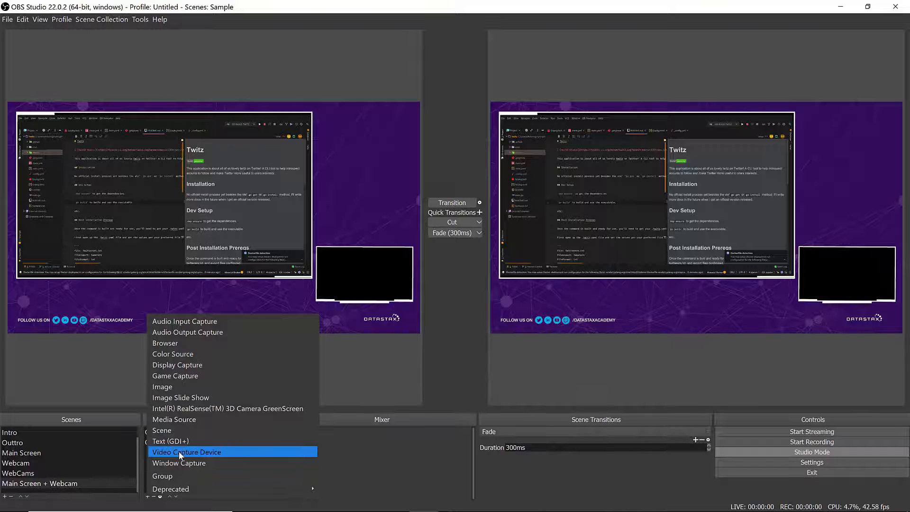
click(220, 449)
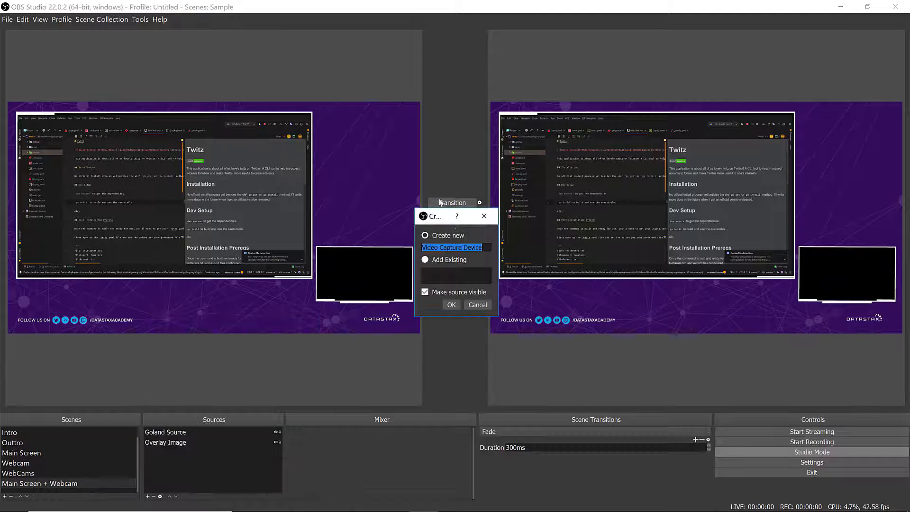
text(Webcam 1)
key(Return)
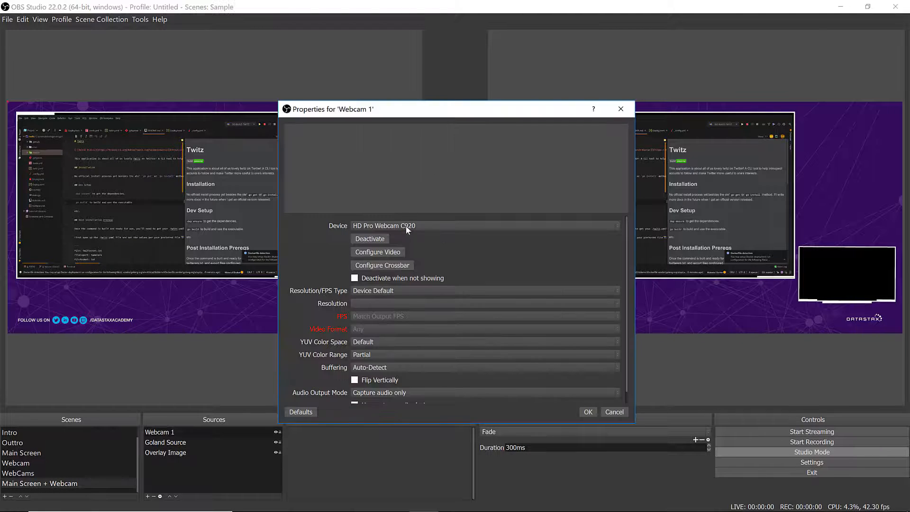
click(405, 226)
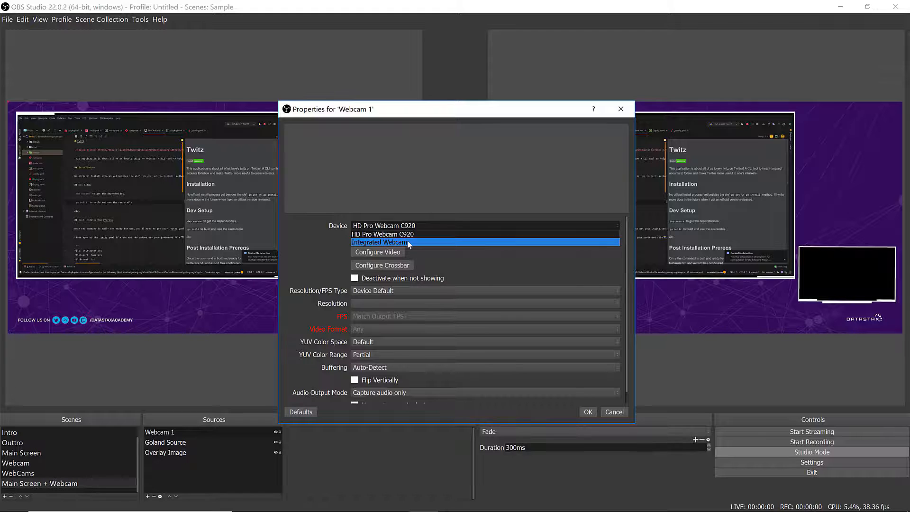
click(407, 240)
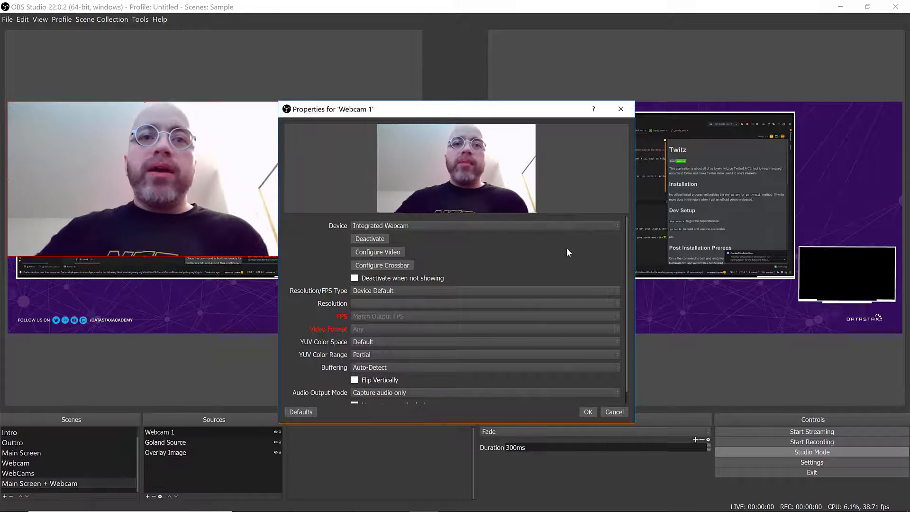
- Lower the webcam's brightness to -49 in its video configuration, apply it, and confirm the source properties
click(381, 253)
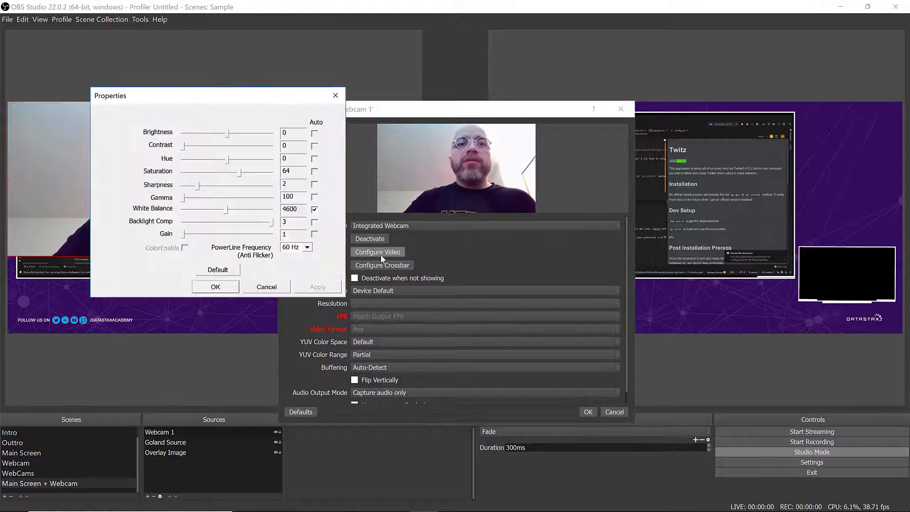
click(158, 112)
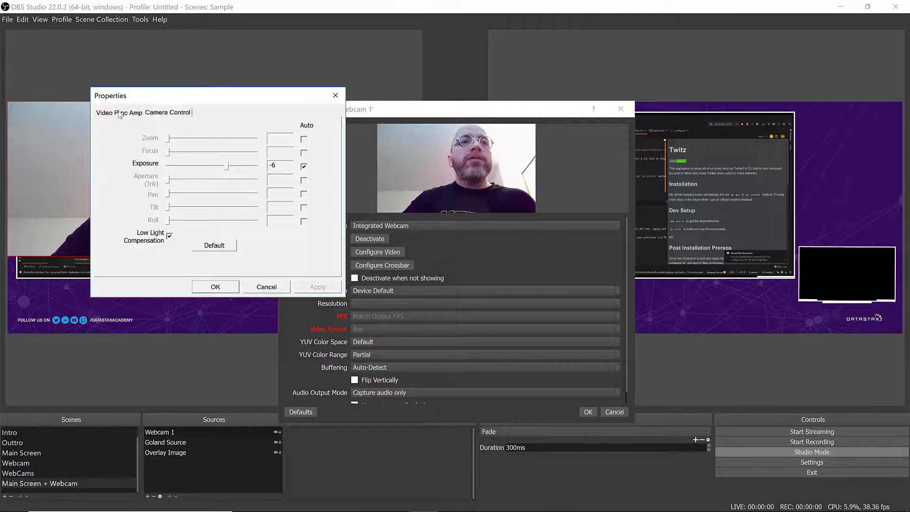
click(120, 113)
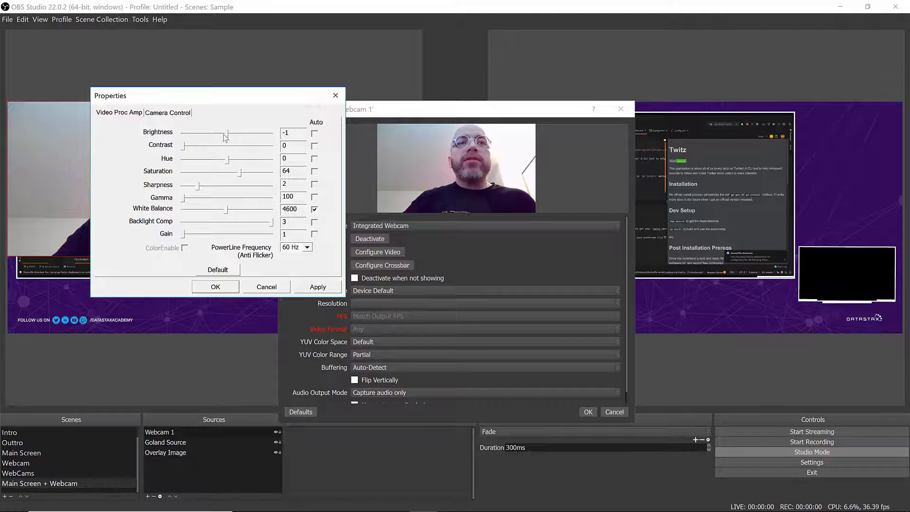
click(196, 134)
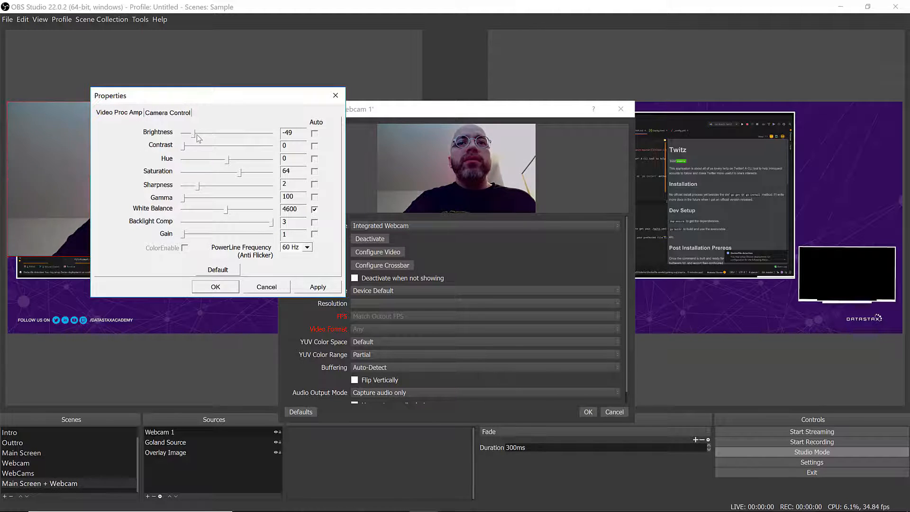
click(310, 288)
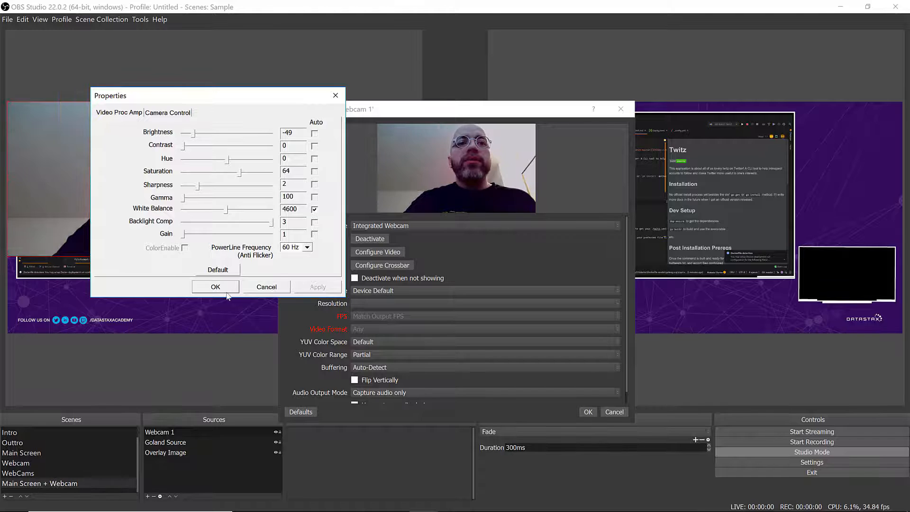
click(236, 285)
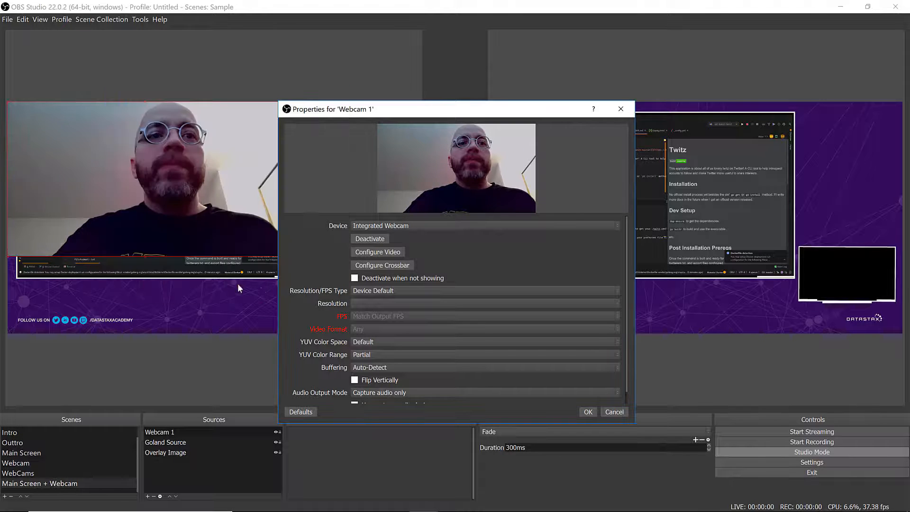
click(588, 413)
- Shrink Webcam 1 and move it toward the overlay's small lower-right frame
drag(105, 179, 204, 253)
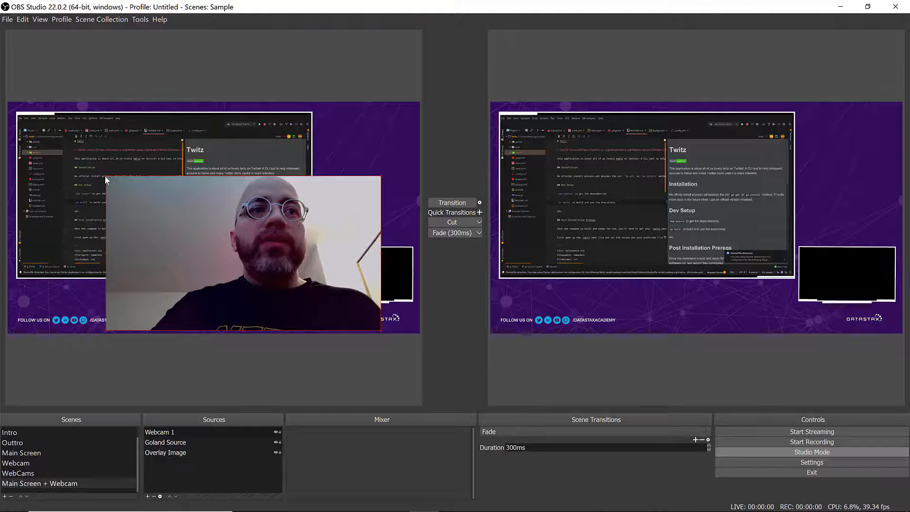
drag(106, 175, 298, 288)
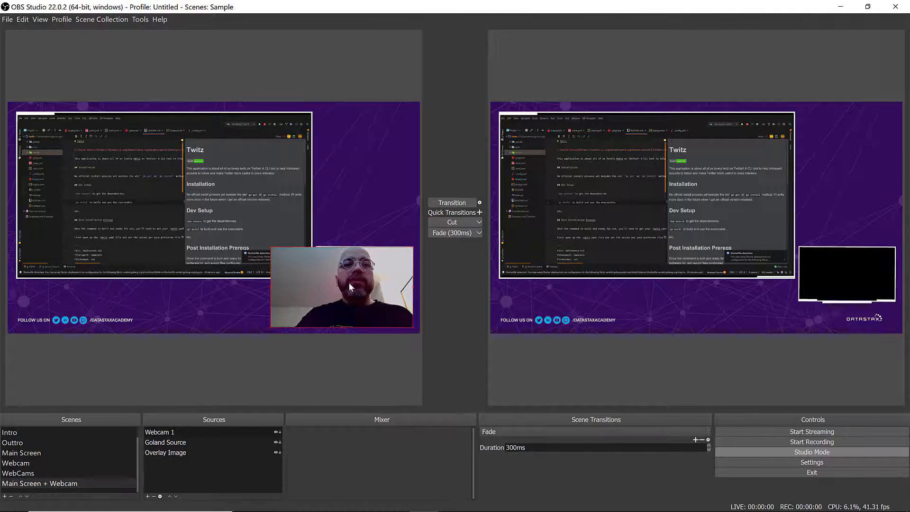
- Move Overlay Image to the top of the source order
click(178, 453)
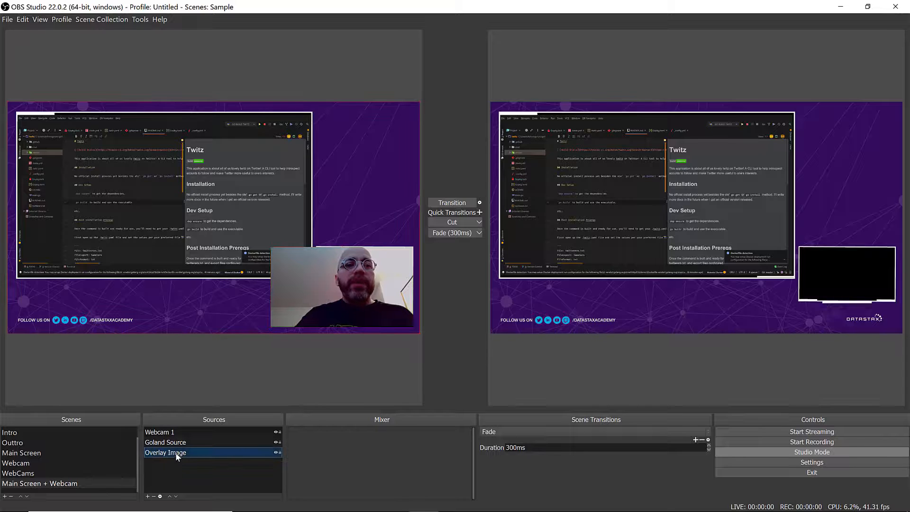
click(170, 497)
click(170, 497)
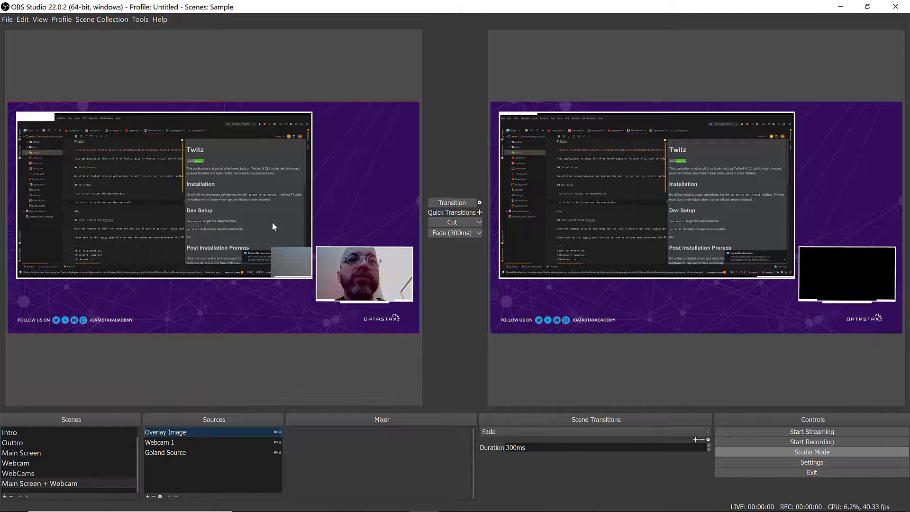
- Fit Webcam 1 into the overlay's small webcam frame and transition the scene to the program output
click(289, 260)
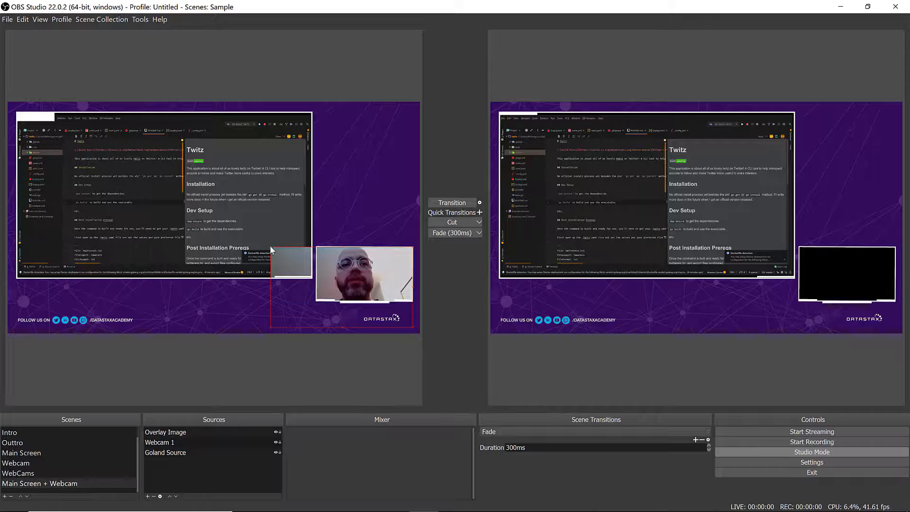
drag(270, 246, 344, 257)
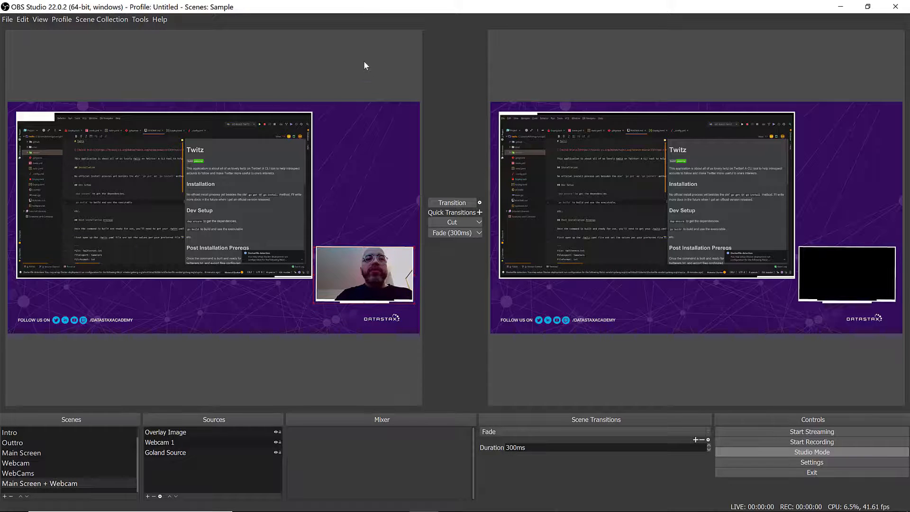
click(223, 208)
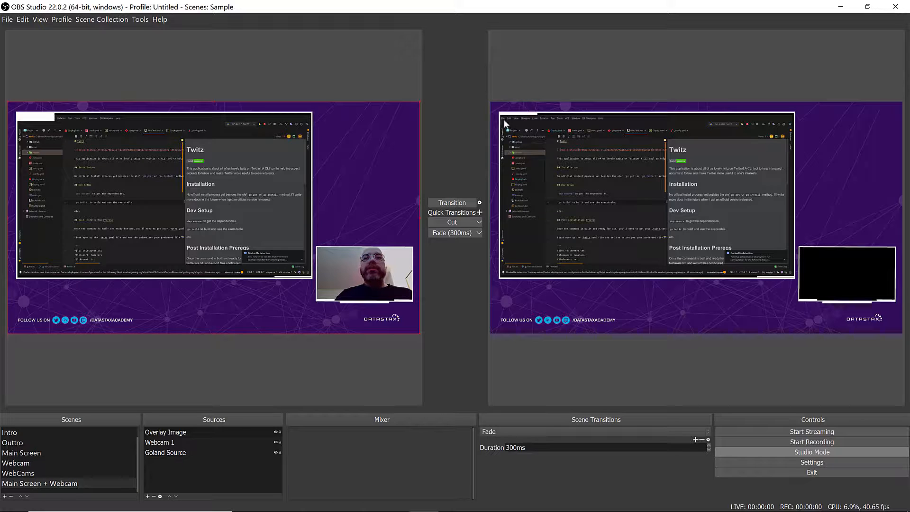
click(458, 203)
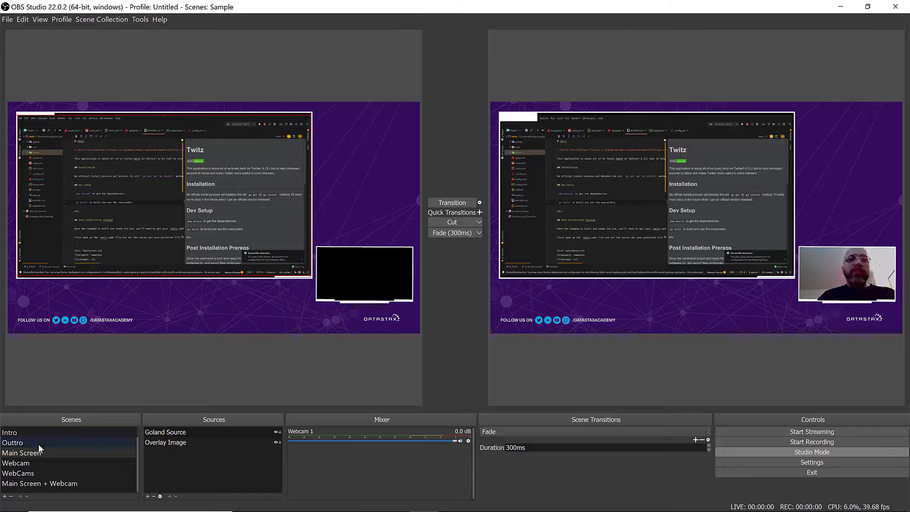
- Add a Media Source named "Outtro Source" to the Outtro scene
click(63, 441)
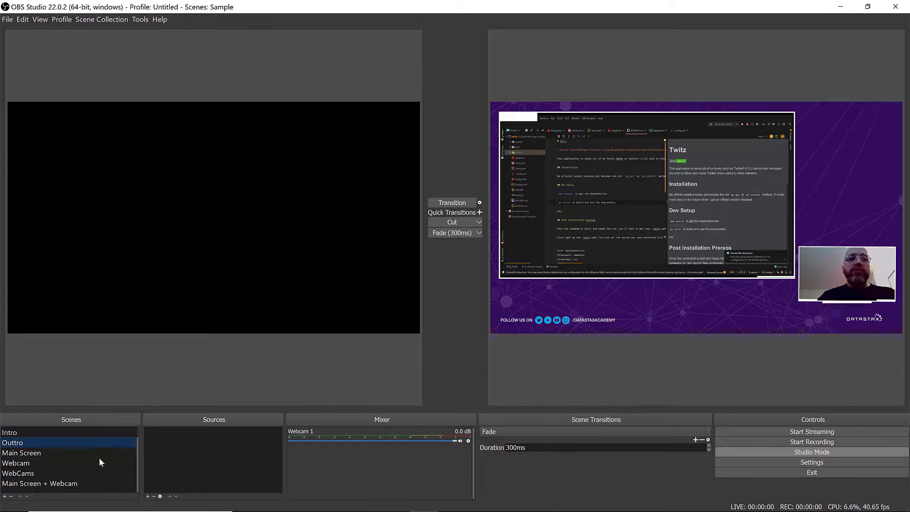
click(147, 496)
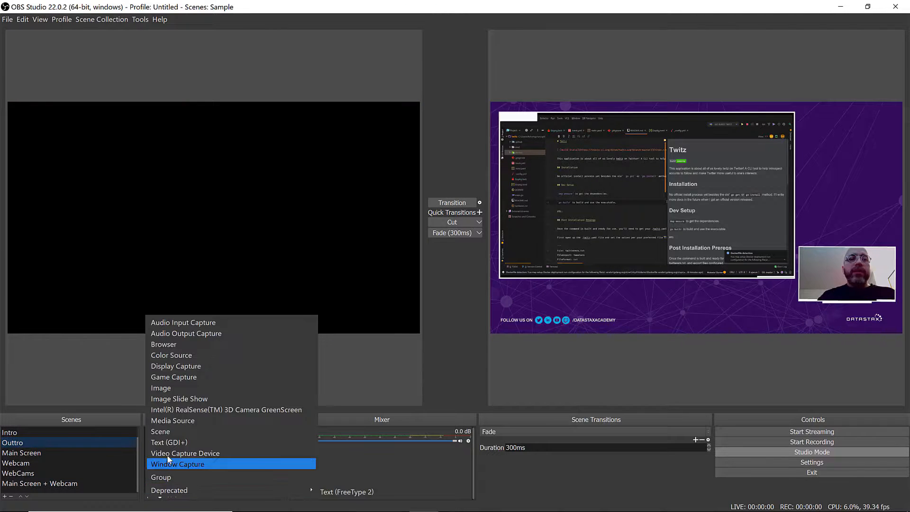
click(177, 420)
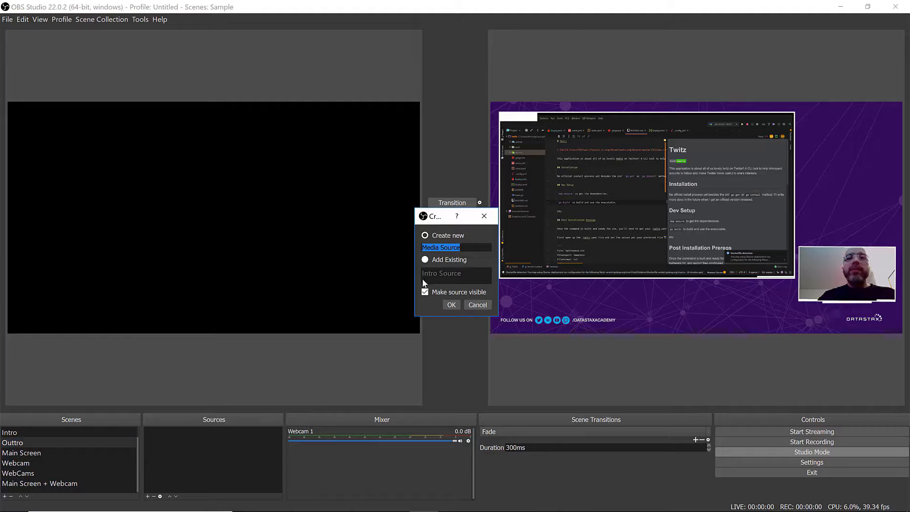
text(Outtr)
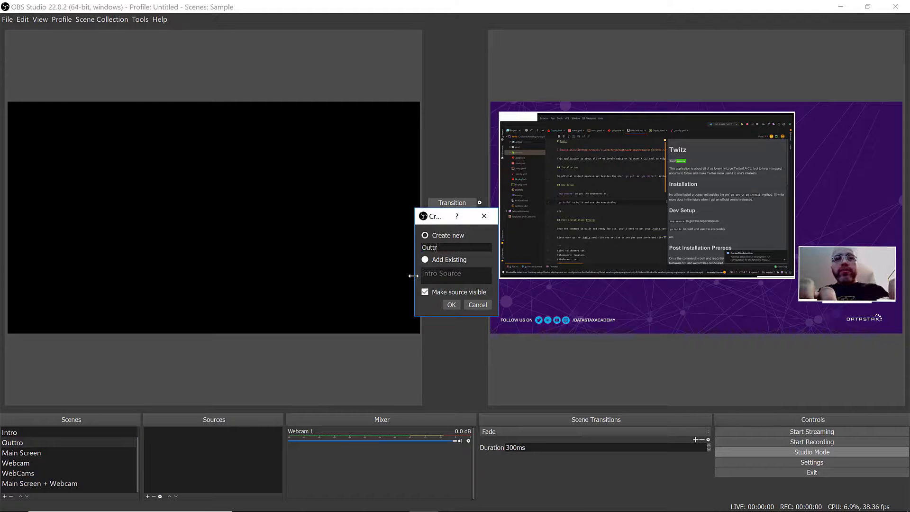
text(o Source)
key(Return)
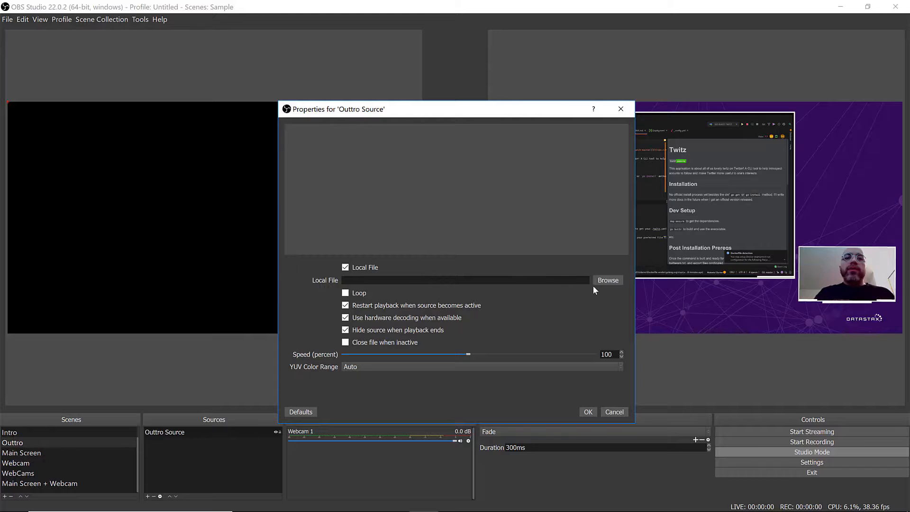
- Set the Outtro Source's local file to LSO-MAIN.mp4 from the overlays/dsa folder and transition the Outtro scene to program
click(605, 280)
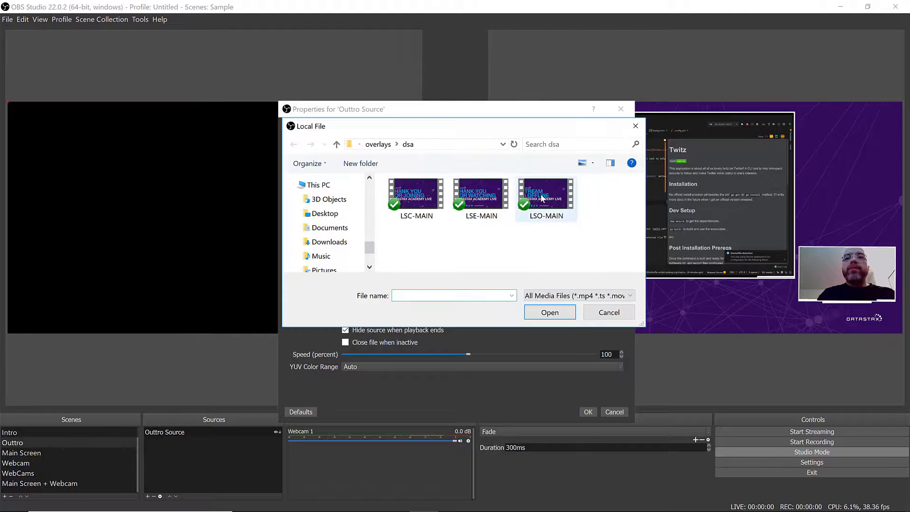
click(540, 194)
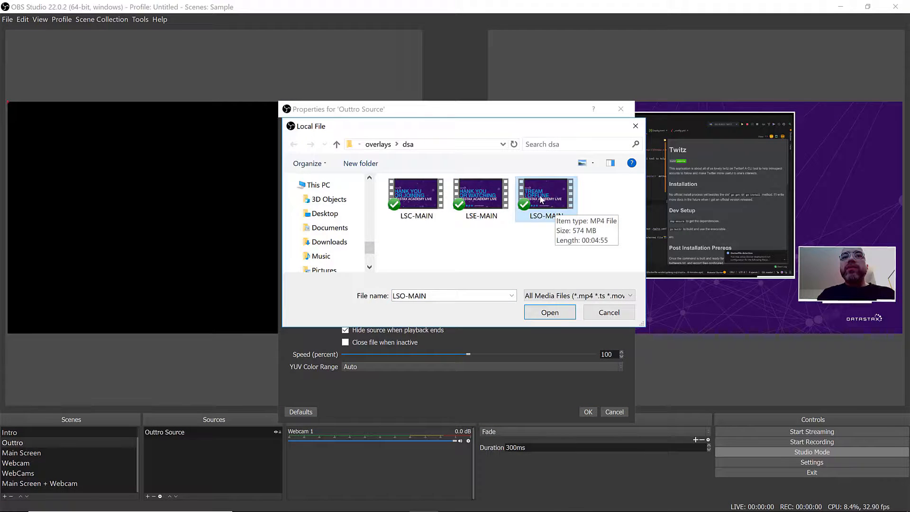
double_click(540, 194)
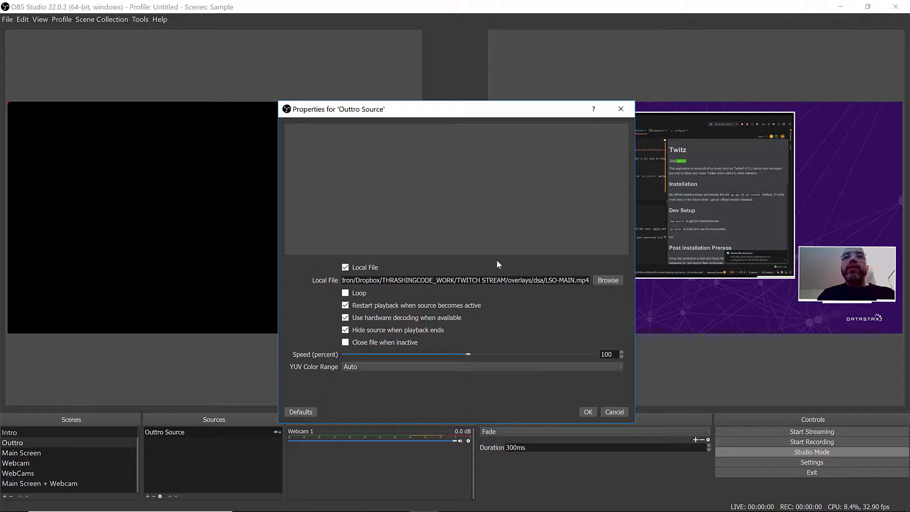
click(587, 412)
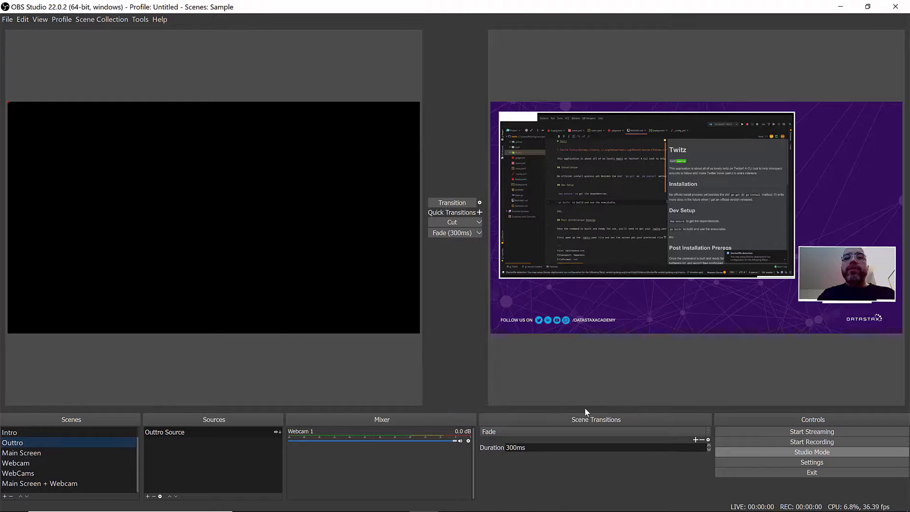
click(171, 436)
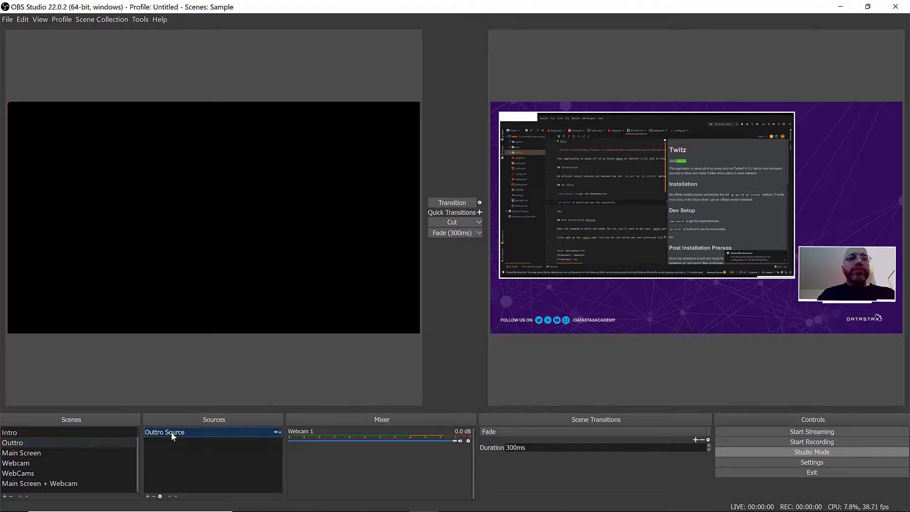
click(442, 201)
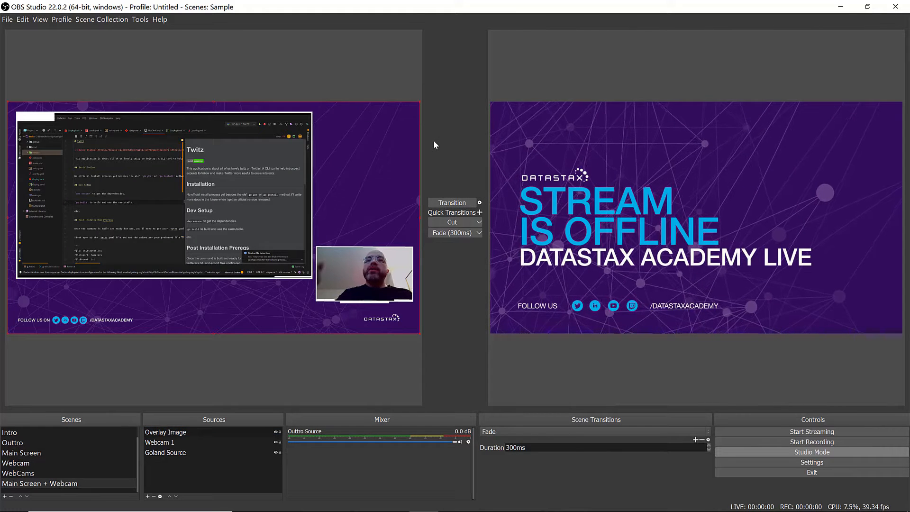